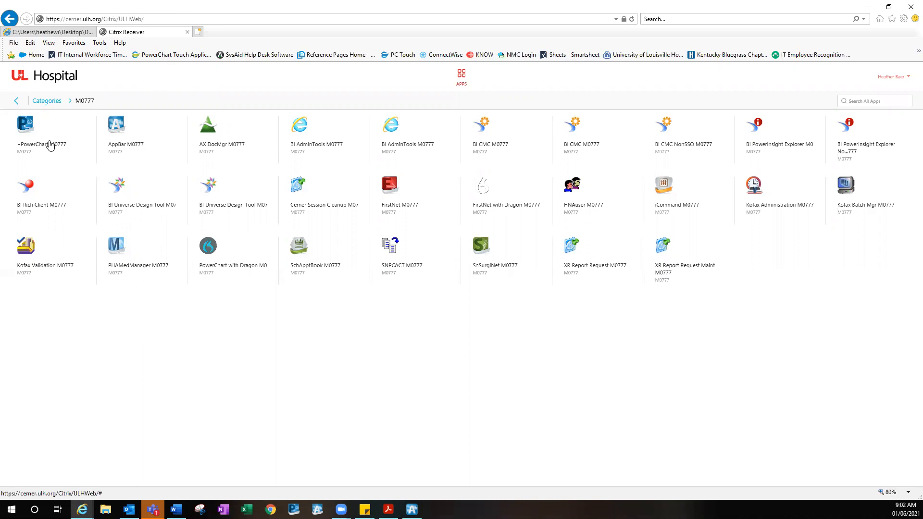
Return to the Citrix portal's Categories page and open the M0777 app folder
{"action": "left_click", "coordinate": [53, 101]}
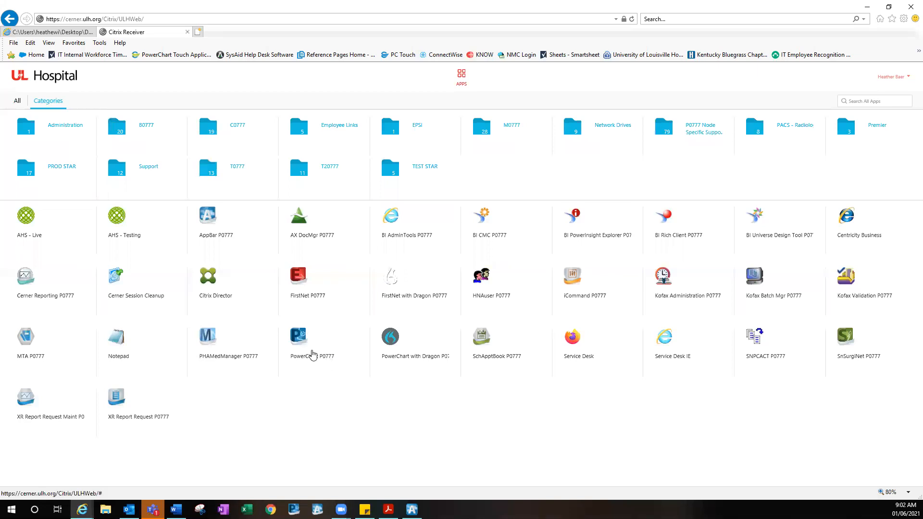
{"action": "left_click", "coordinate": [499, 140]}
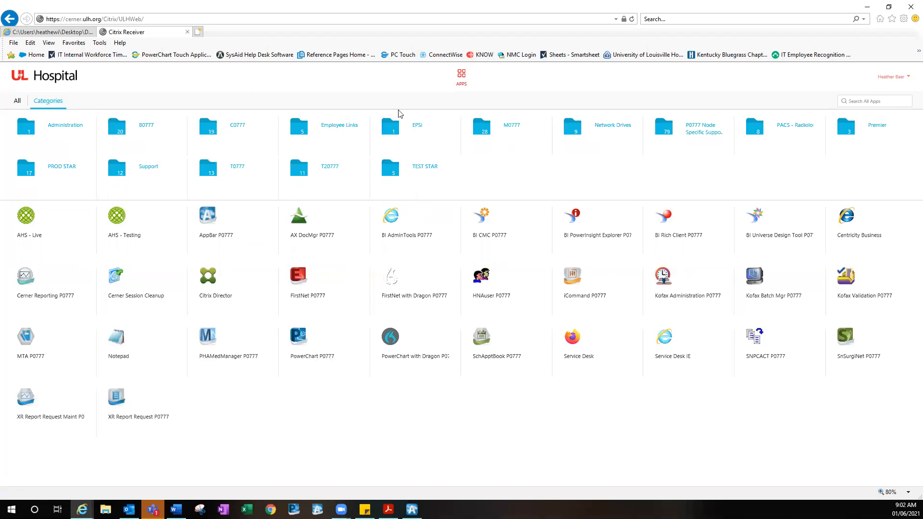
Launch PowerChart M0777, fix the username's extra 1, and submit the password
{"action": "left_click", "coordinate": [52, 133]}
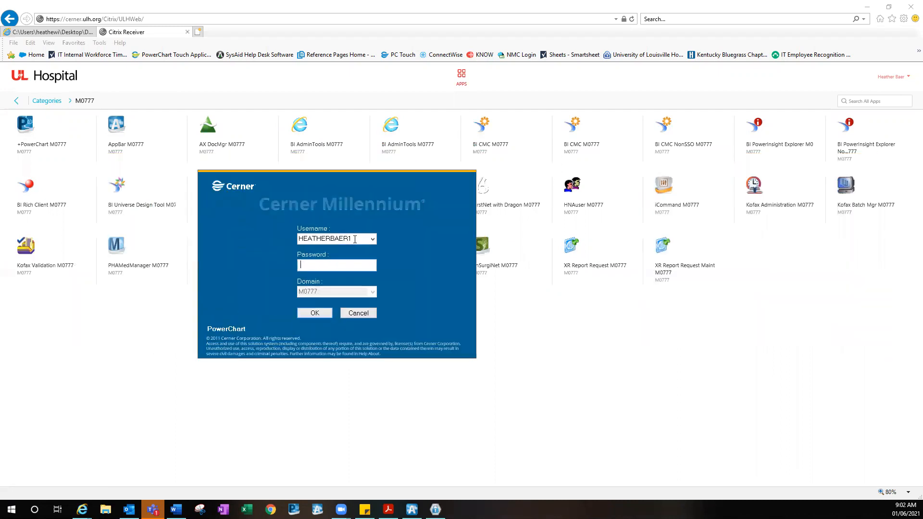
{"action": "left_click", "coordinate": [355, 240]}
{"action": "key", "text": "BackSpace"}
{"action": "key", "text": "Tab"}
{"action": "type", "text": "*********"}
{"action": "key", "text": "Return"}
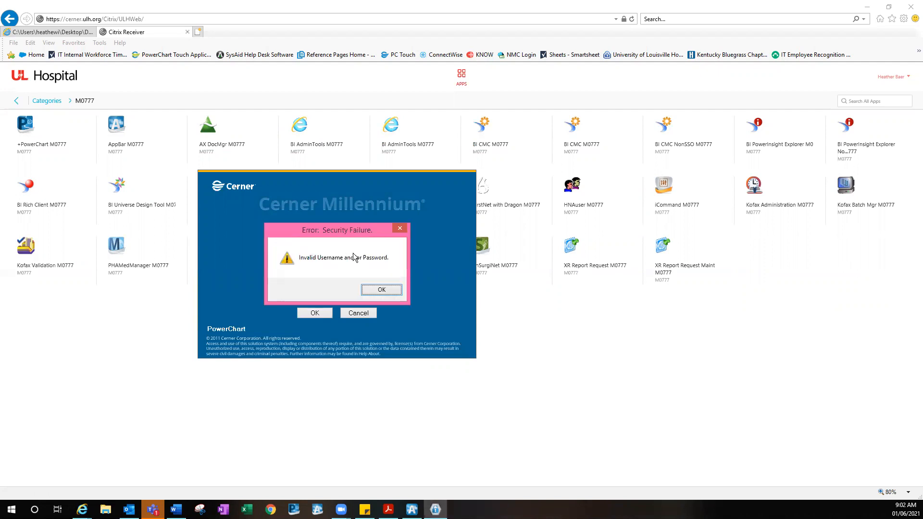
Dismiss the invalid login error, correct the password, sign in, and reposition the window
{"action": "left_click", "coordinate": [378, 291]}
{"action": "left_click", "coordinate": [349, 266]}
{"action": "key", "text": "BackSpace"}
{"action": "key", "text": "BackSpace"}
{"action": "key", "text": "BackSpace"}
{"action": "type", "text": "***"}
{"action": "key", "text": "Return"}
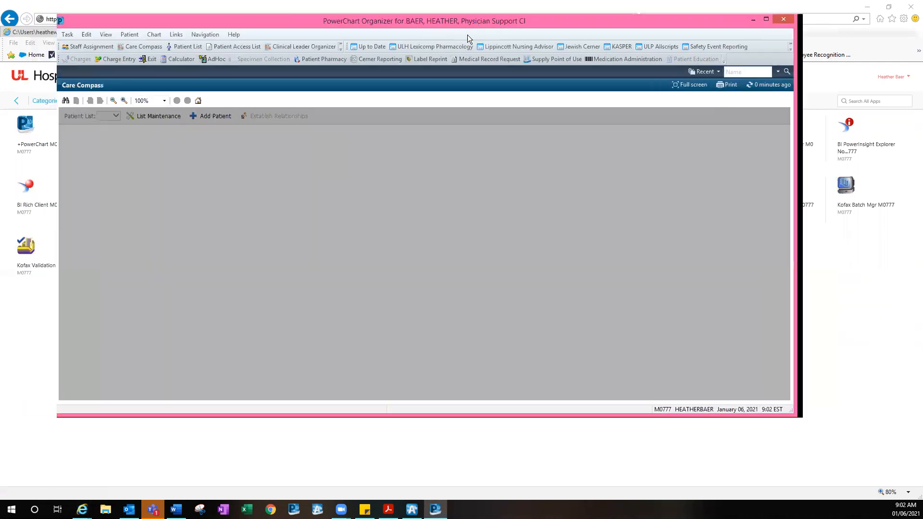
{"action": "left_click_drag", "start_coordinate": [467, 35], "coordinate": [495, 42]}
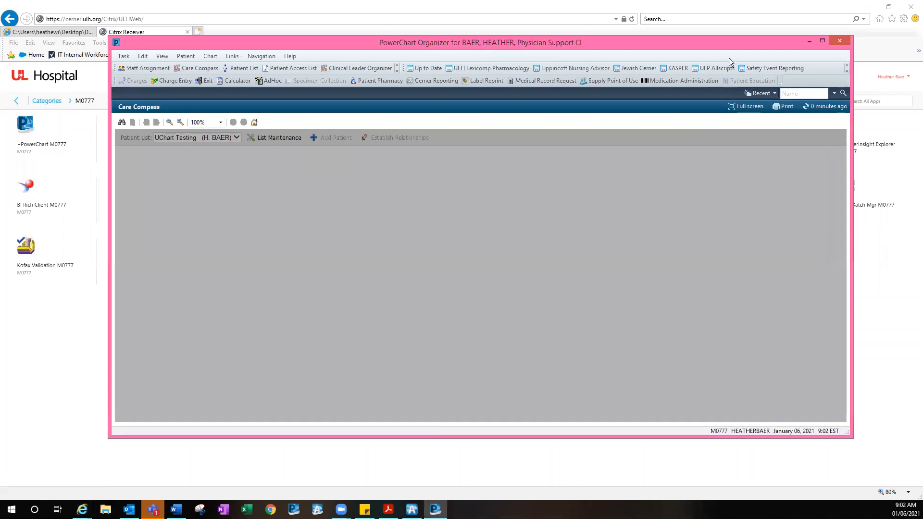
Maximize PowerChart and browse the hidden toolbar buttons list
{"action": "left_click", "coordinate": [820, 40]}
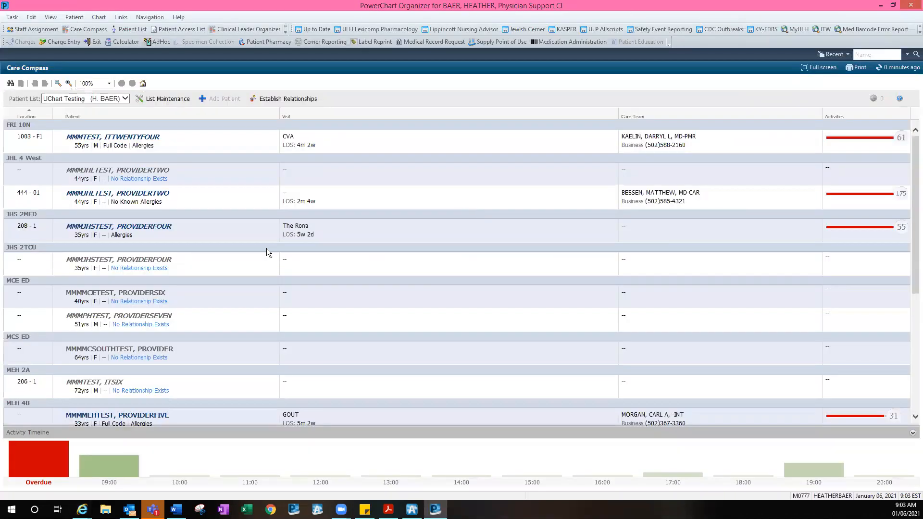
{"action": "left_click", "coordinate": [285, 29]}
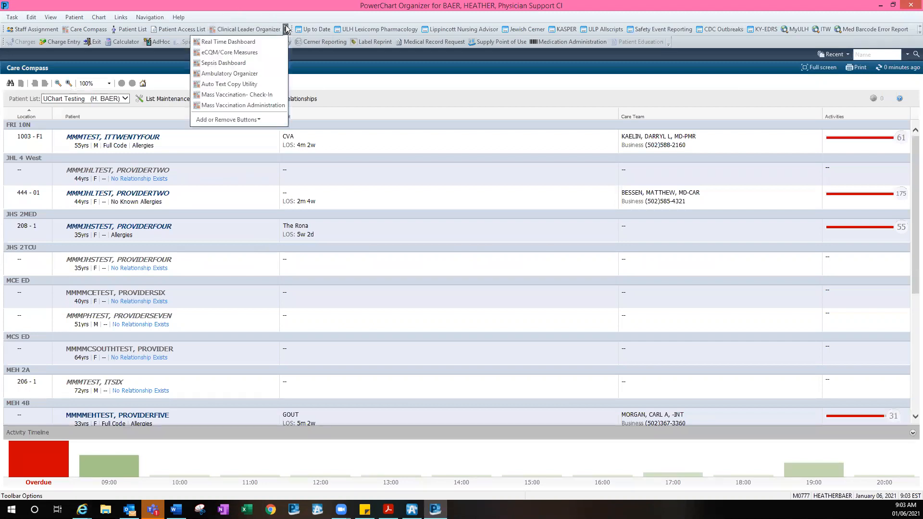
{"action": "left_click", "coordinate": [105, 20]}
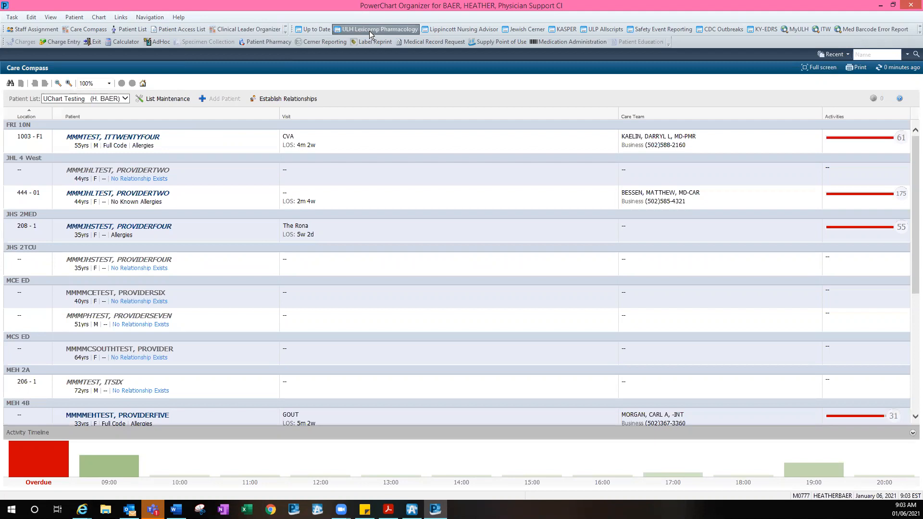
{"action": "left_click", "coordinate": [285, 31]}
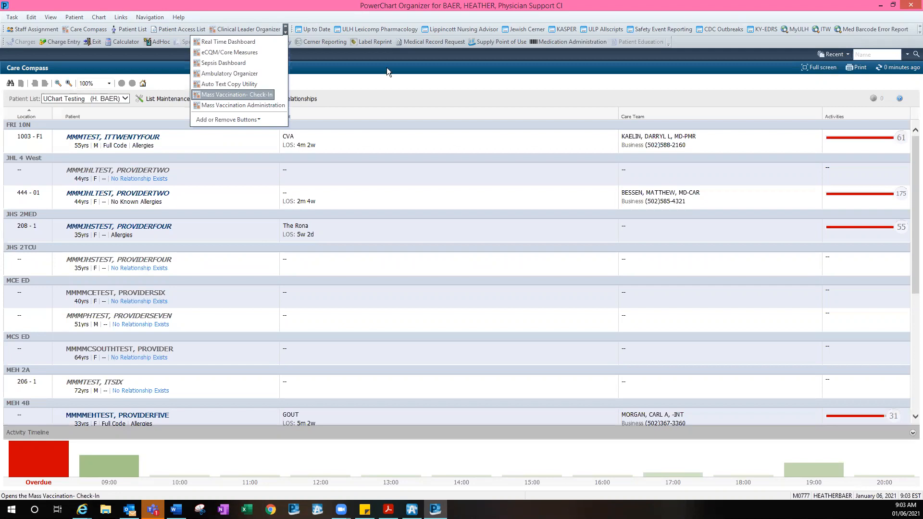
{"action": "left_click", "coordinate": [279, 16]}
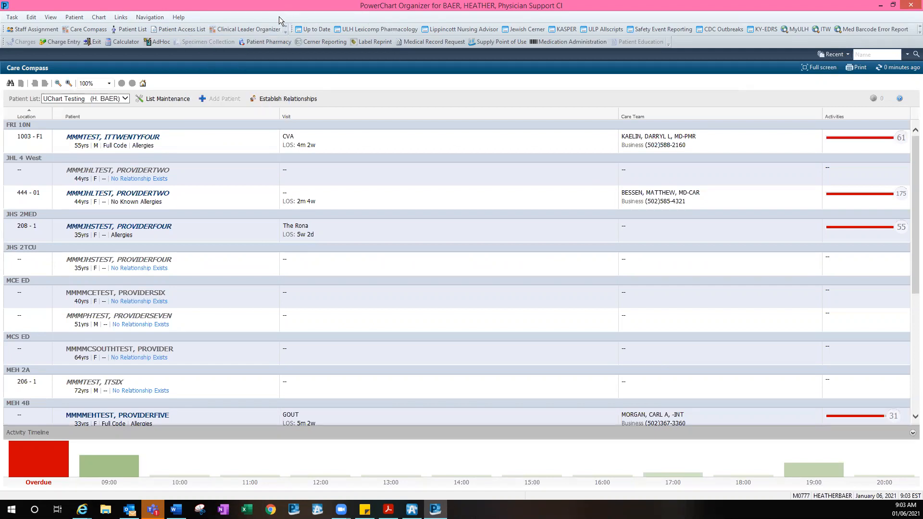
Try a two-row toolbar layout, restore a single row, and list the organizer views
{"action": "left_click_drag", "start_coordinate": [288, 29], "coordinate": [199, 44]}
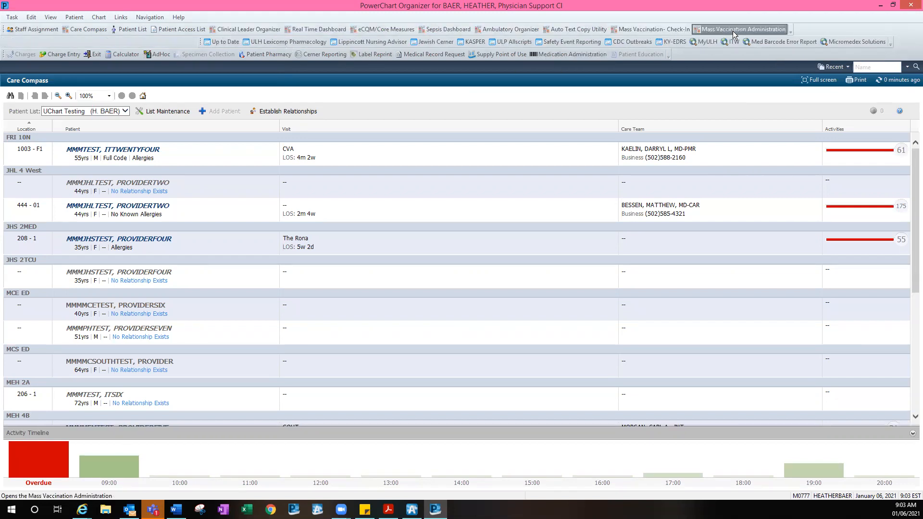
{"action": "left_click_drag", "start_coordinate": [198, 42], "coordinate": [296, 27]}
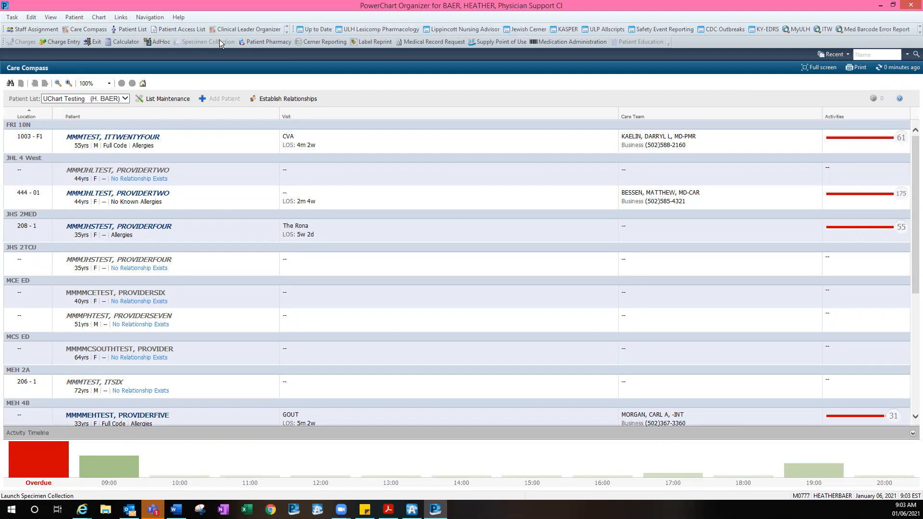
{"action": "left_click", "coordinate": [287, 30]}
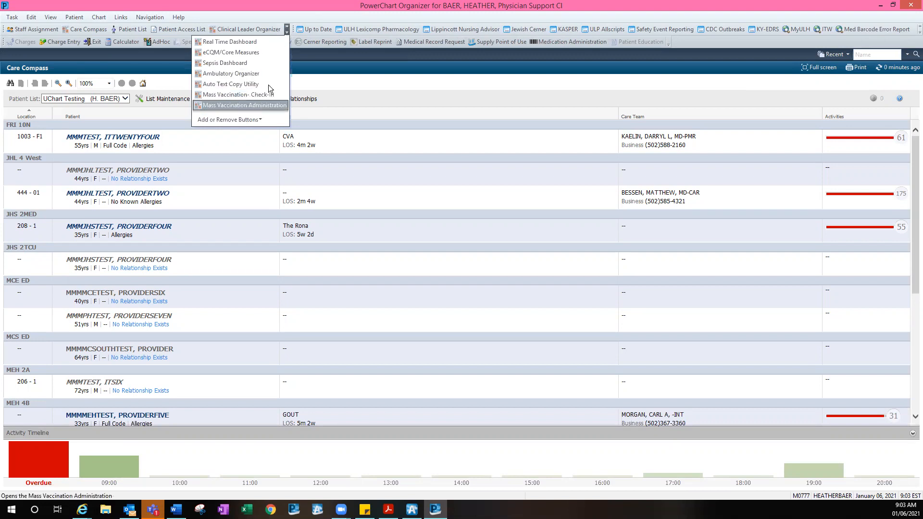
{"action": "left_click", "coordinate": [287, 31]}
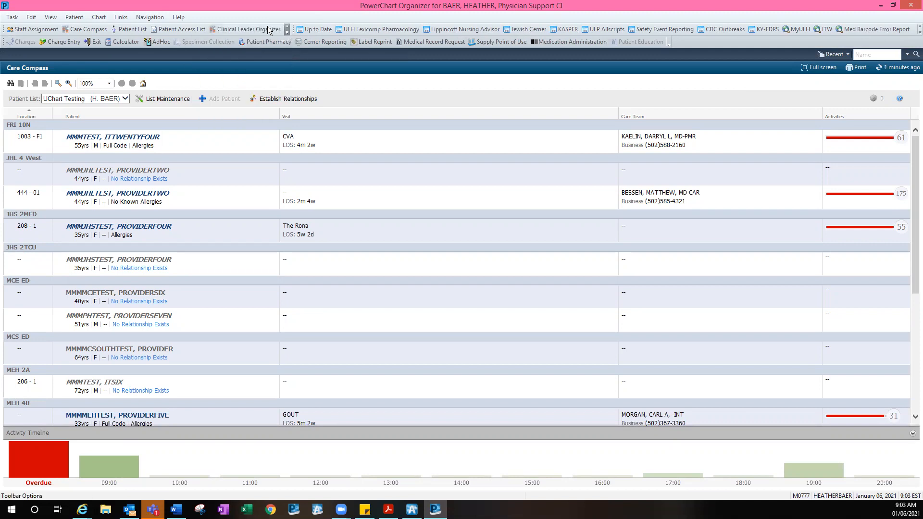
{"action": "left_click", "coordinate": [50, 17]}
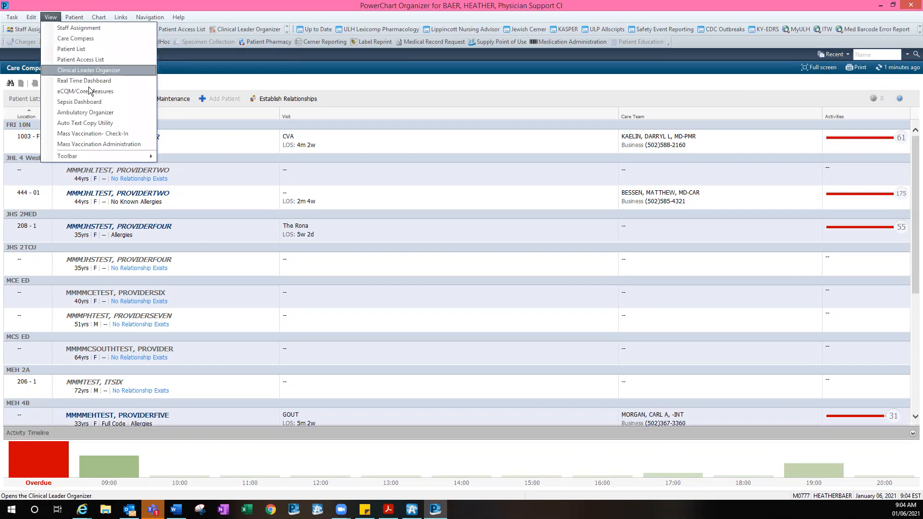
Open Mass Vaccination- Check-In and search location units for 'meh covid'
{"action": "left_click", "coordinate": [98, 137]}
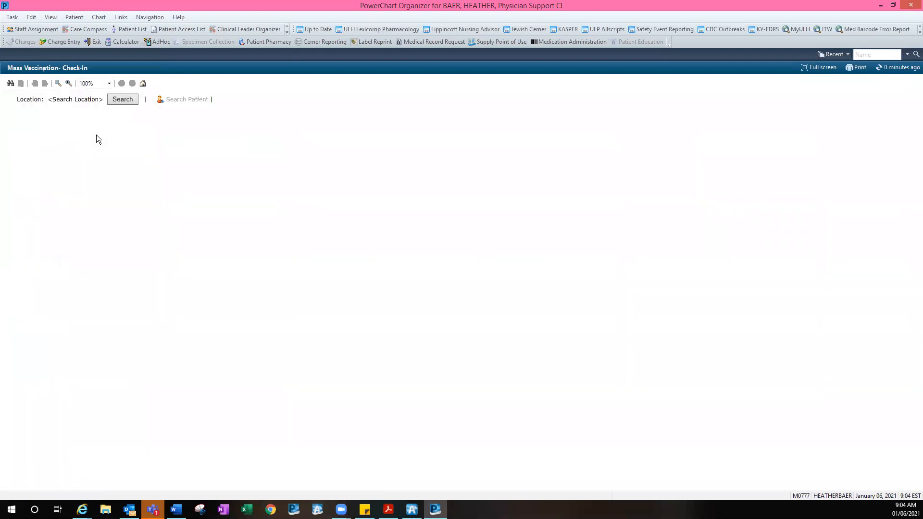
{"action": "left_click", "coordinate": [115, 105]}
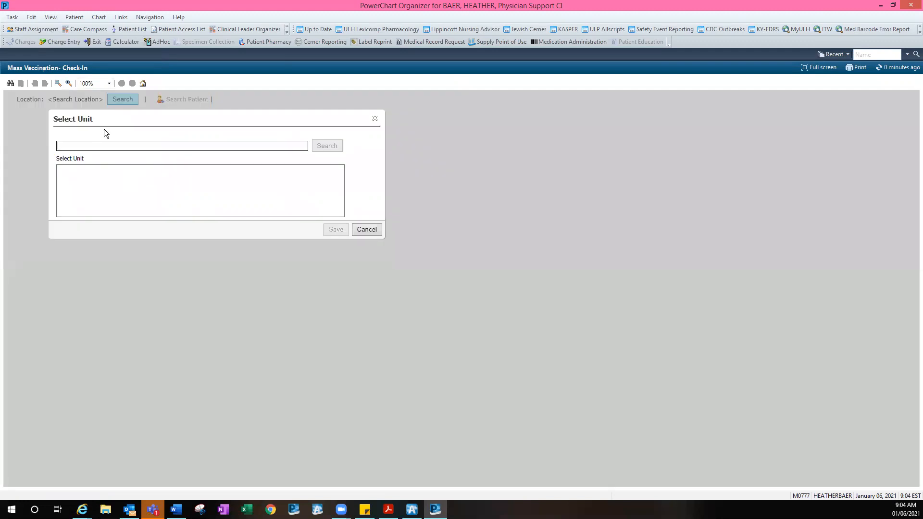
{"action": "type", "text": "covid"}
{"action": "key", "text": "Return"}
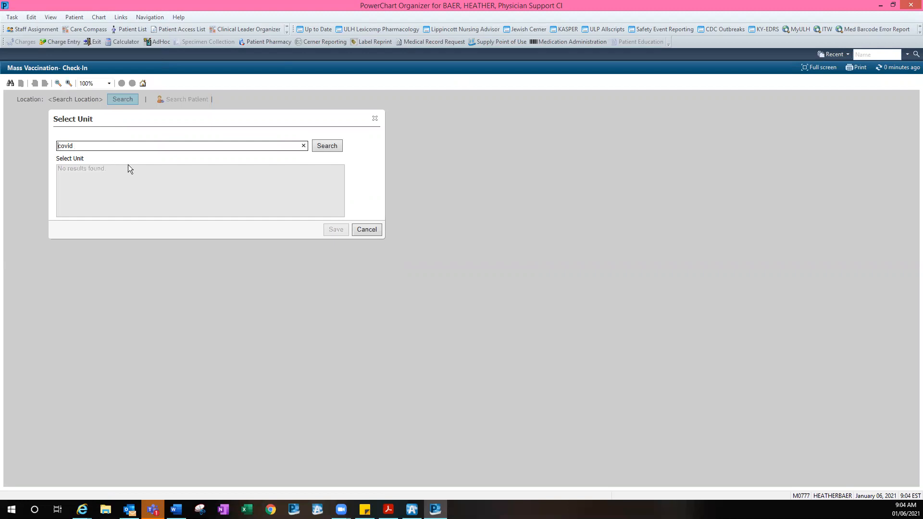
{"action": "type", "text": "meh"}
{"action": "key", "text": "Return"}
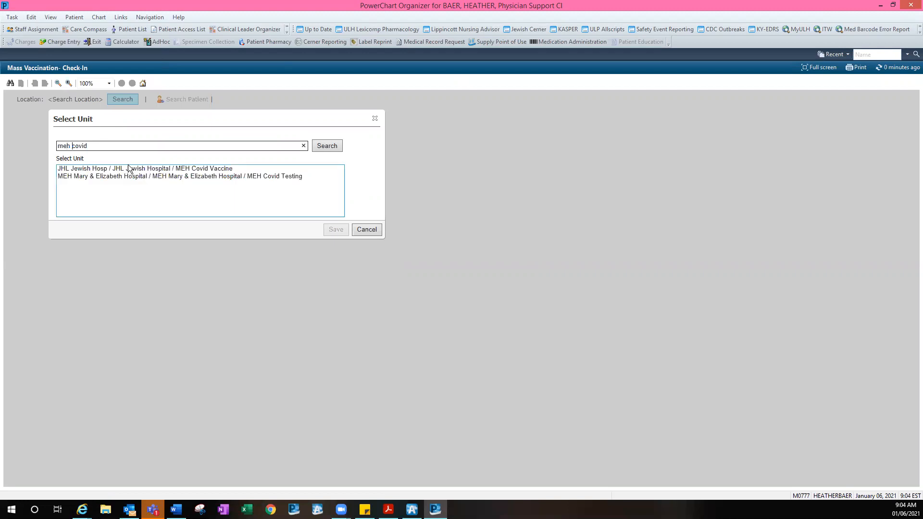
{"action": "left_click", "coordinate": [239, 169]}
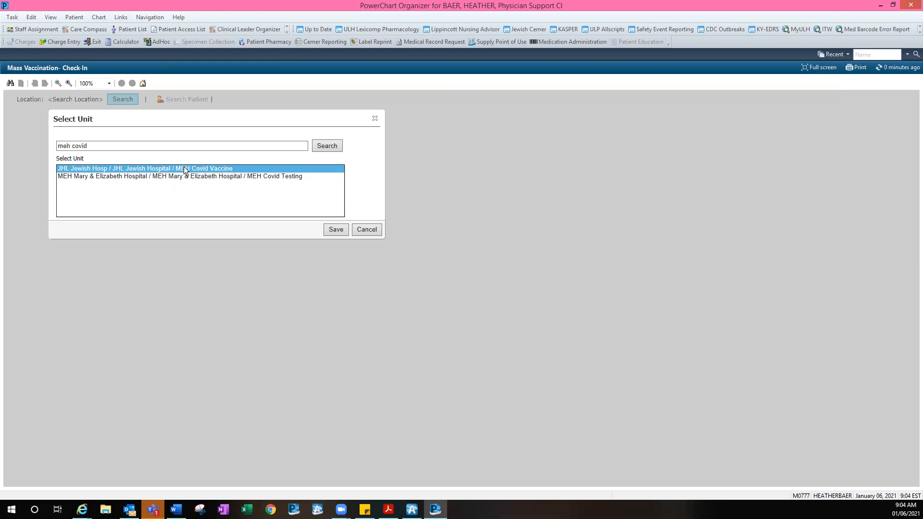
Try 'ulh covid', then re-search 'meh covid' and save MEH Covid Vaccine as location
{"action": "double_click", "coordinate": [73, 147]}
{"action": "type", "text": "ulh"}
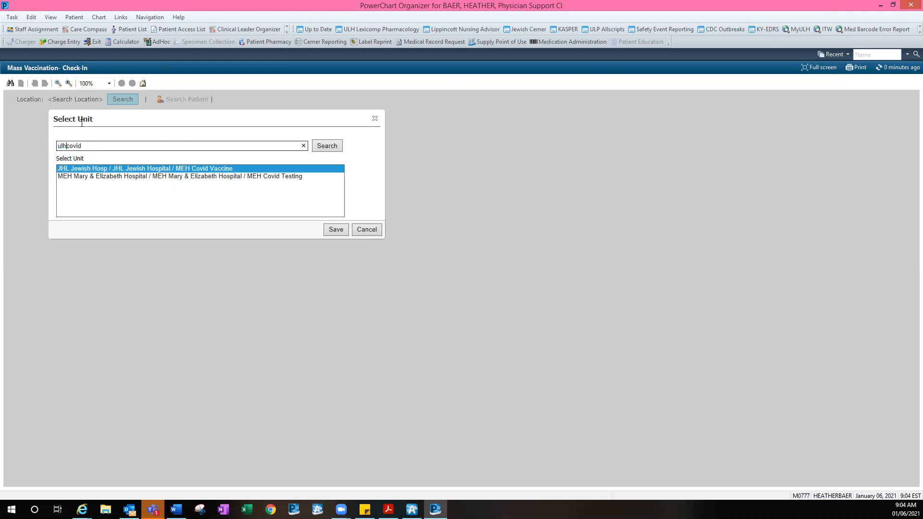
{"action": "key", "text": "Return"}
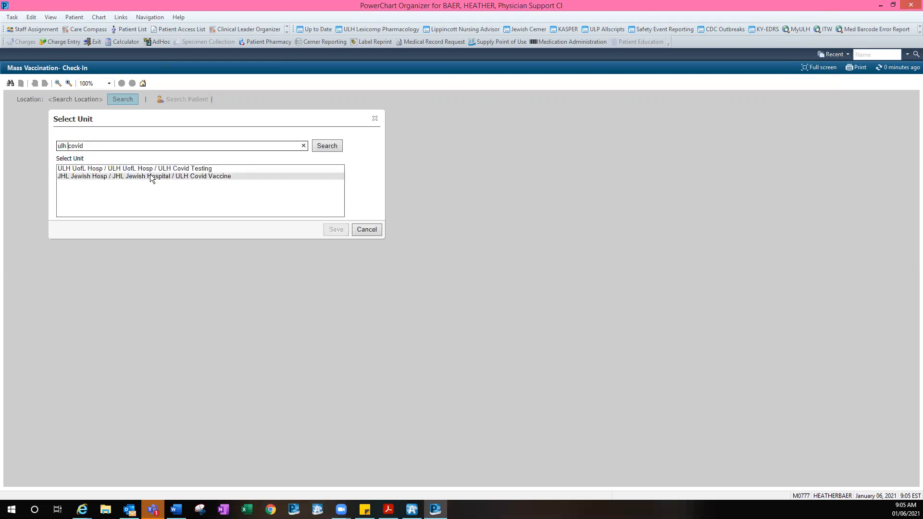
{"action": "double_click", "coordinate": [66, 147]}
{"action": "type", "text": "meh"}
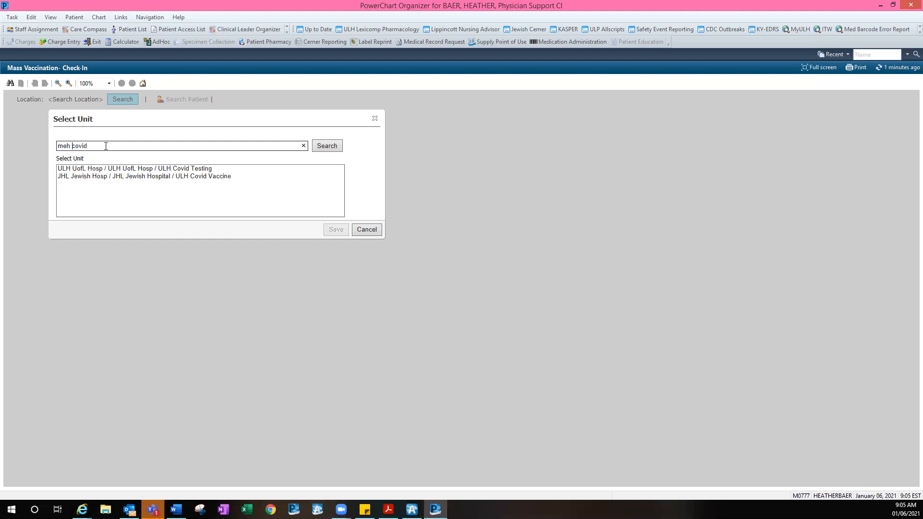
{"action": "left_click", "coordinate": [327, 147]}
{"action": "left_click", "coordinate": [168, 169]}
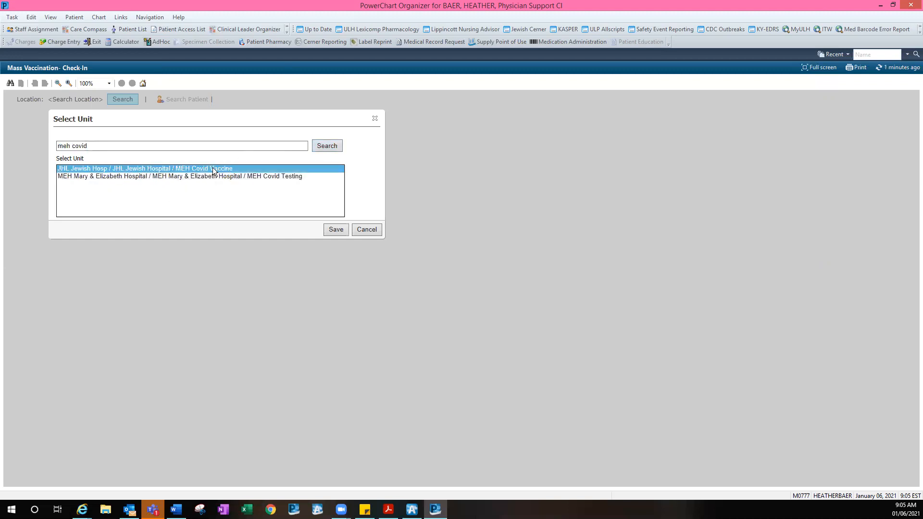
{"action": "left_click", "coordinate": [336, 230]}
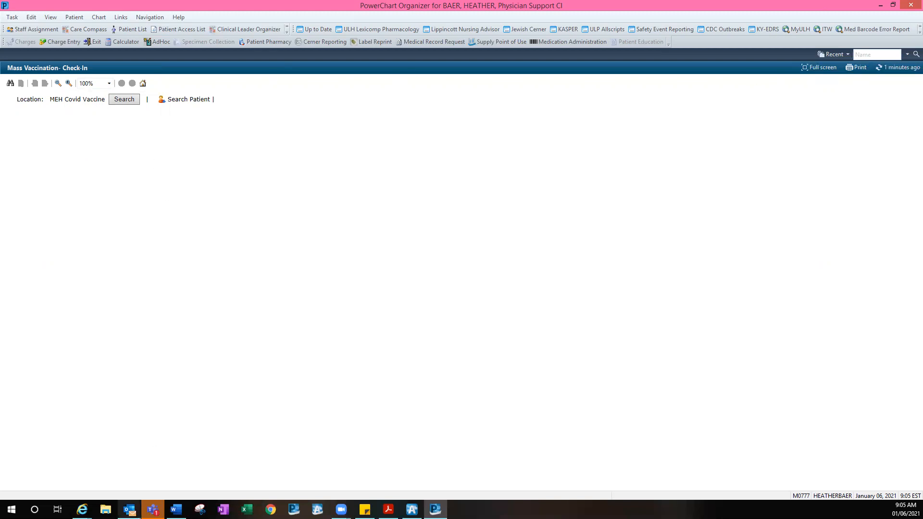
Copy the second test patient number from the email listing test patients
{"action": "key", "text": "alt+Tab"}
{"action": "double_click", "coordinate": [376, 159]}
{"action": "key", "text": "ctrl+c"}
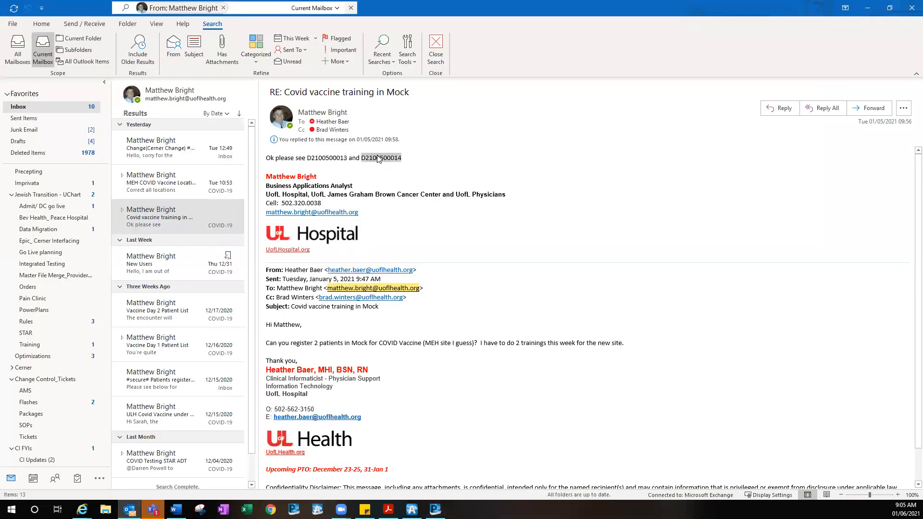
{"action": "key", "text": "alt+Tab"}
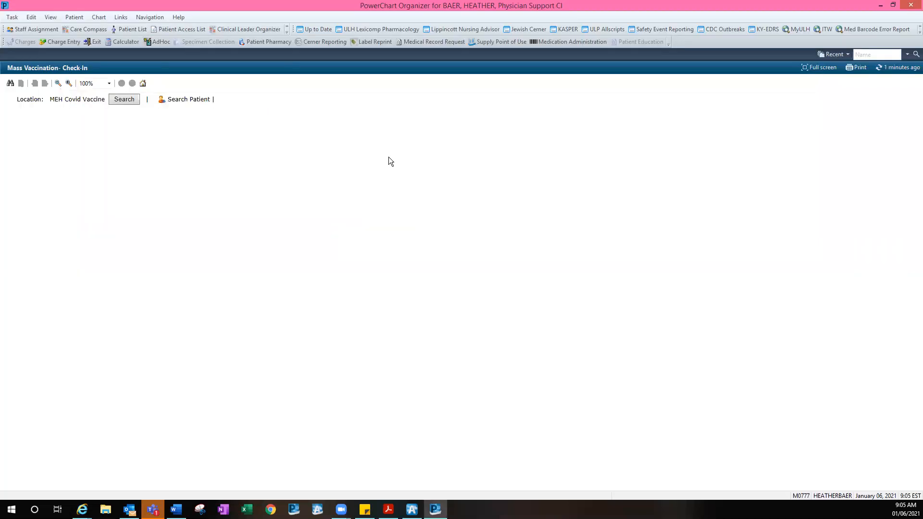
Search patients by last name 'mmm' and first name 'provider', then view the MCE test patient's encounters
{"action": "left_click", "coordinate": [180, 102]}
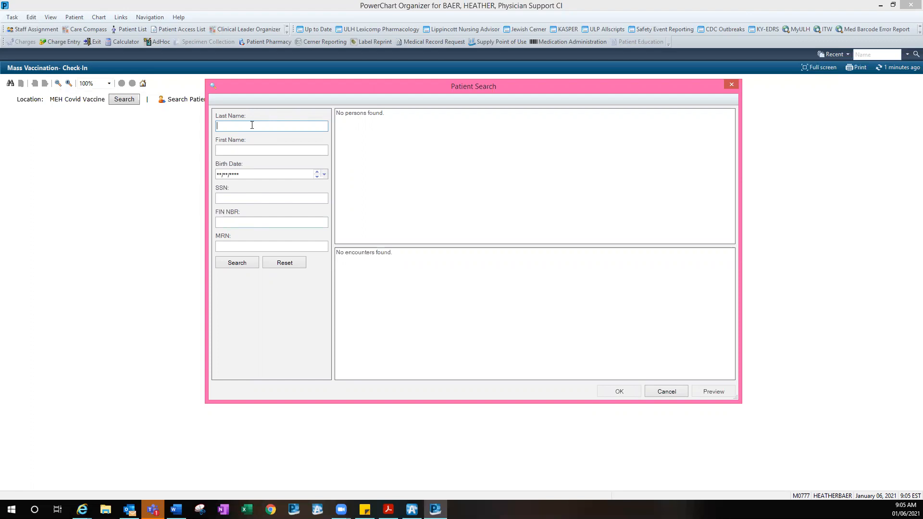
{"action": "type", "text": "mmm"}
{"action": "key", "text": "Tab"}
{"action": "type", "text": "provider"}
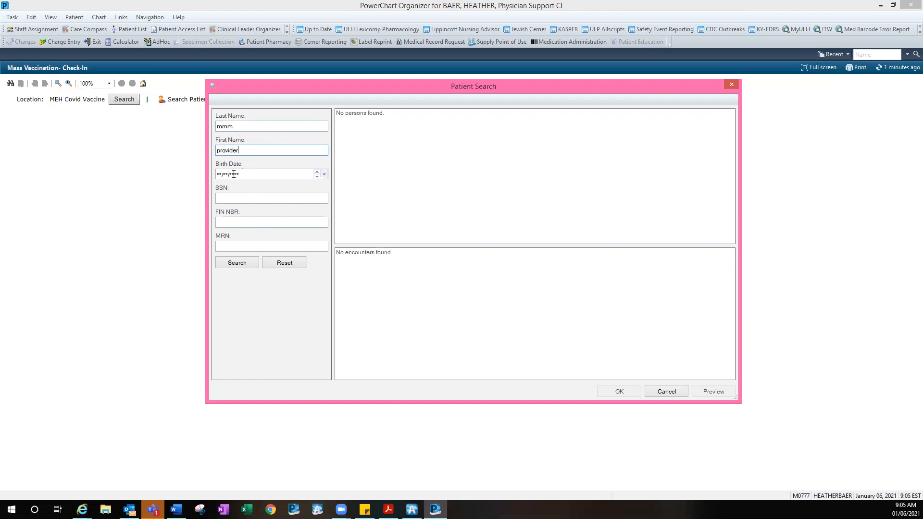
{"action": "left_click", "coordinate": [238, 263]}
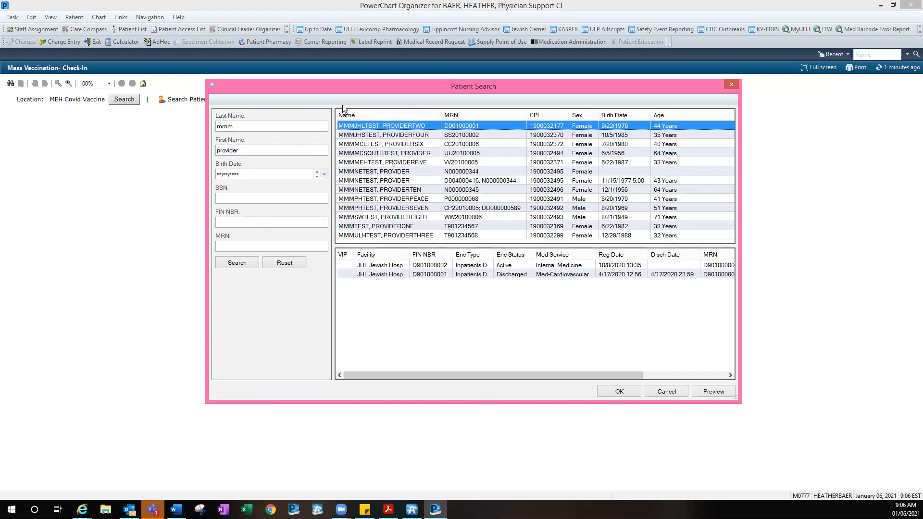
{"action": "left_click", "coordinate": [409, 144]}
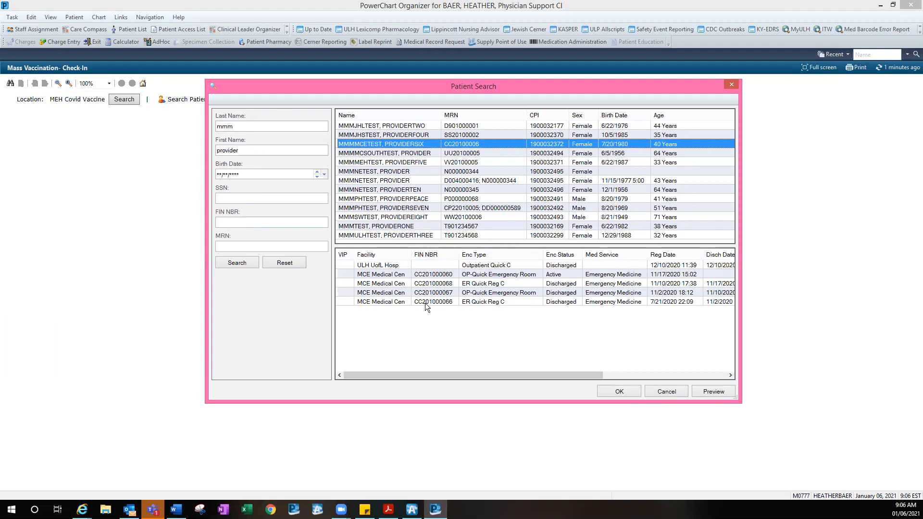
{"action": "left_click", "coordinate": [472, 275]}
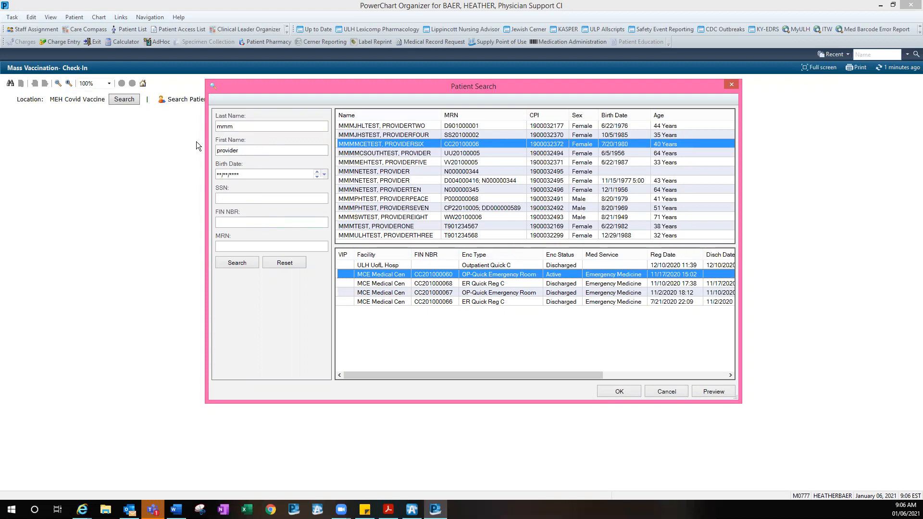
Clear the name fields and search again using the pasted FIN number
{"action": "double_click", "coordinate": [270, 153]}
{"action": "key", "text": "BackSpace"}
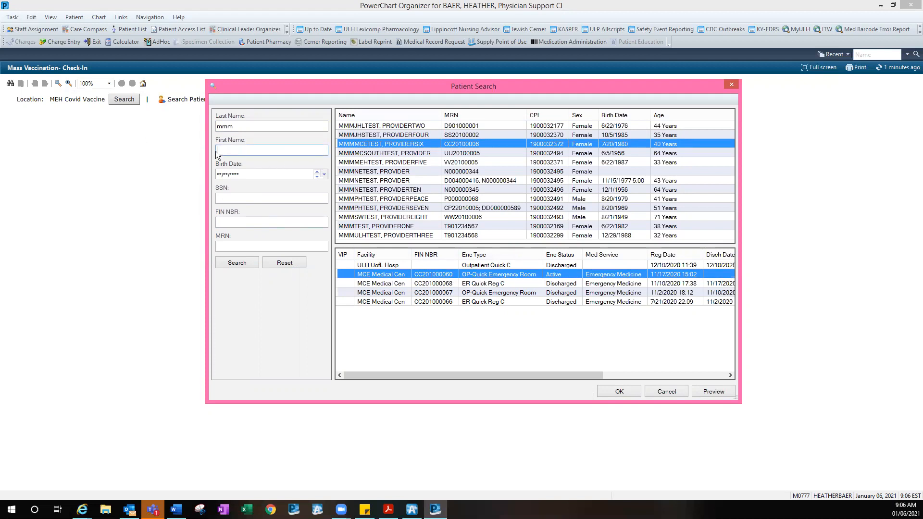
{"action": "double_click", "coordinate": [237, 128]}
{"action": "left_click", "coordinate": [264, 227]}
{"action": "key", "text": "ctrl+v"}
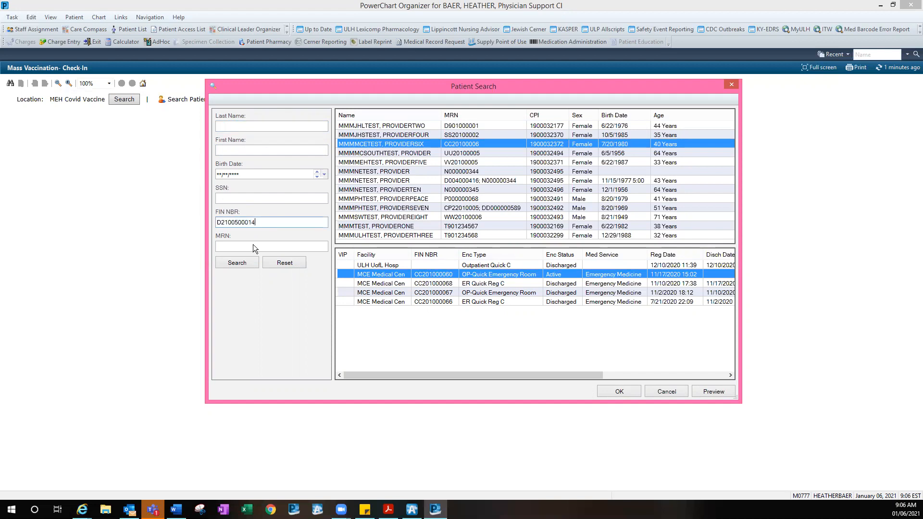
{"action": "left_click", "coordinate": [245, 263]}
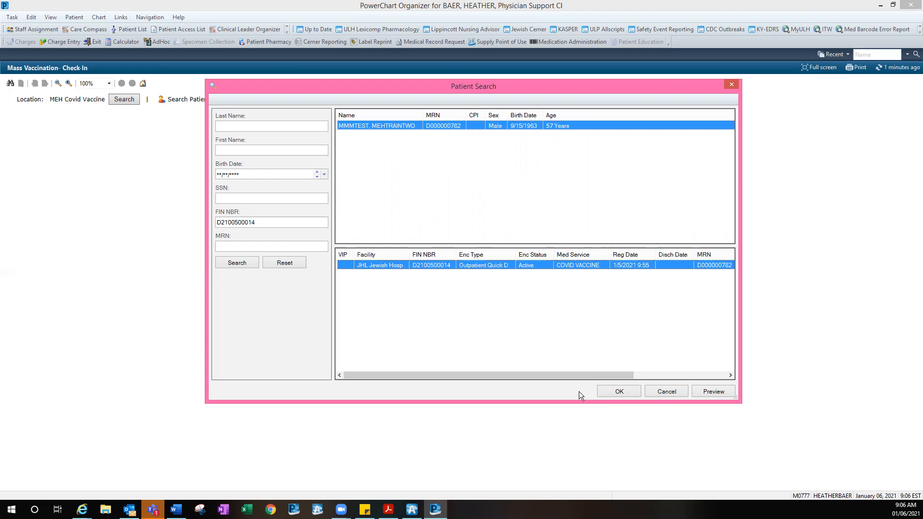
Open the patient's check-in record, add the COVID-19 immunization, and choose Order and Check In
{"action": "left_click", "coordinate": [618, 391]}
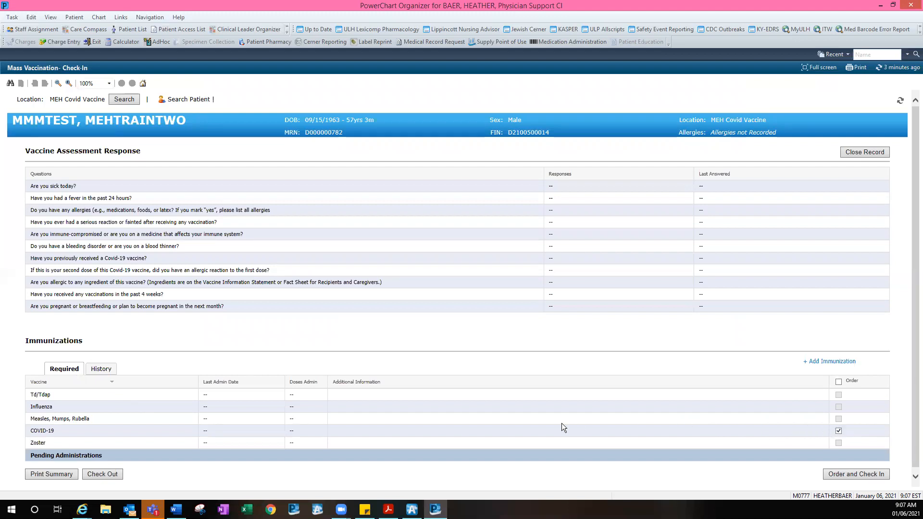
{"action": "left_click", "coordinate": [835, 362]}
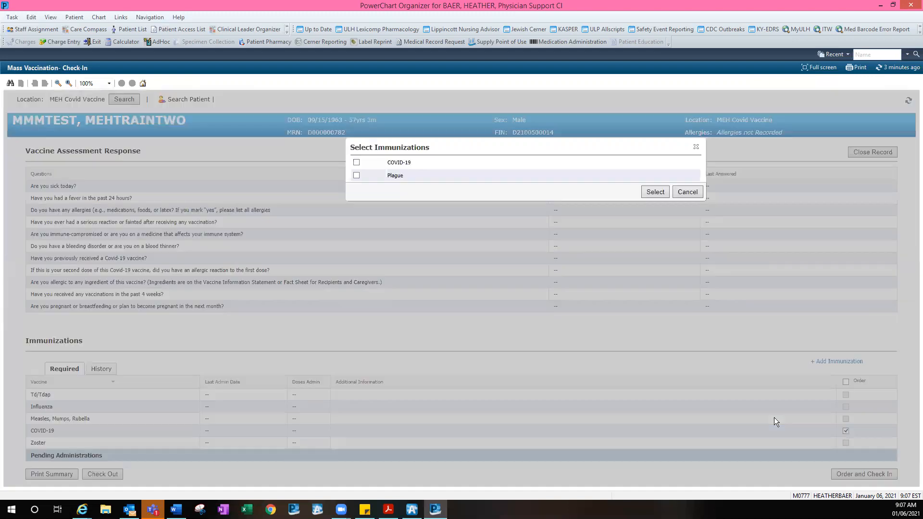
{"action": "left_click", "coordinate": [357, 162]}
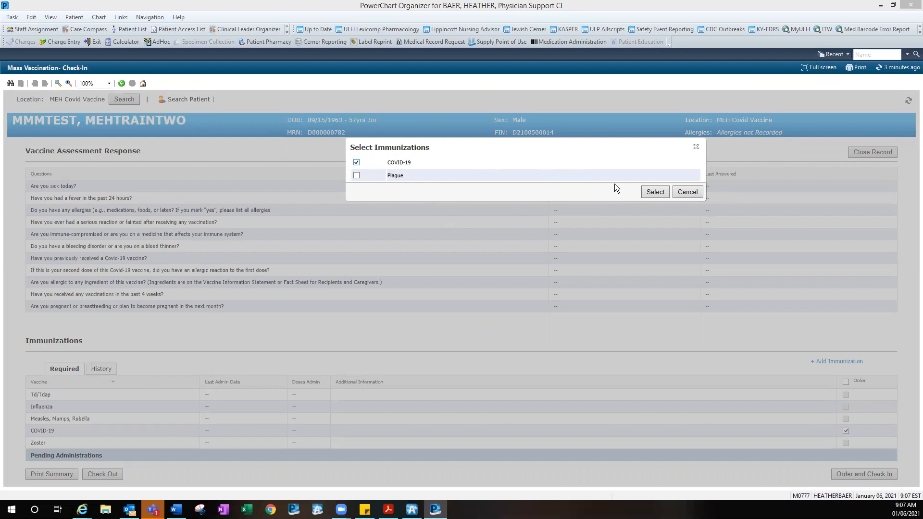
{"action": "left_click", "coordinate": [655, 191]}
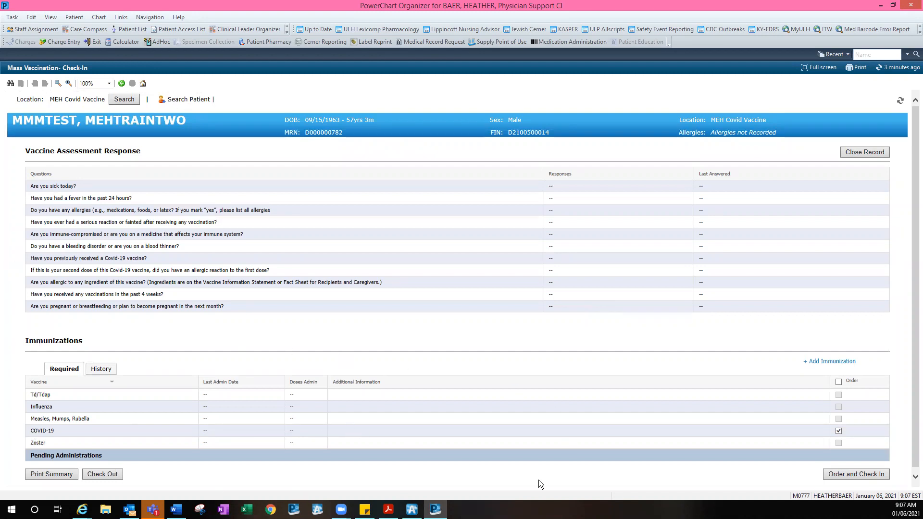
{"action": "left_click", "coordinate": [836, 362]}
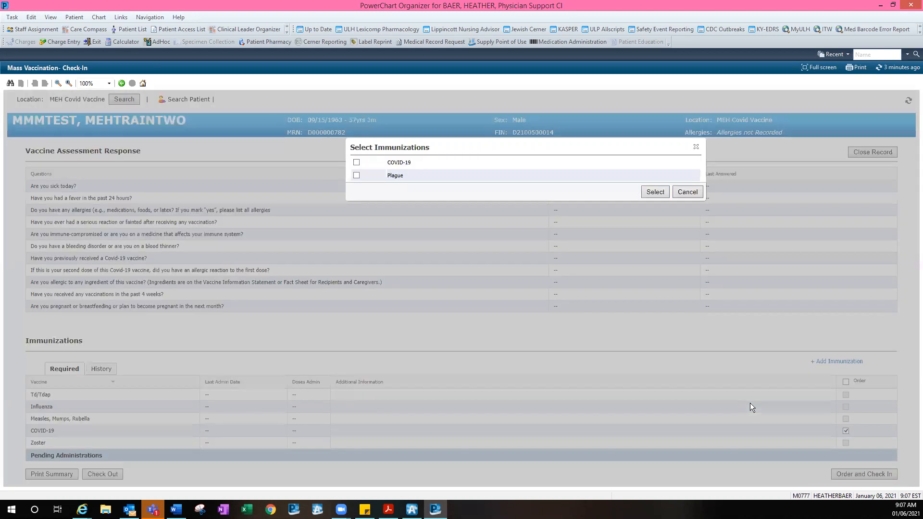
{"action": "left_click", "coordinate": [357, 162]}
{"action": "left_click", "coordinate": [653, 192]}
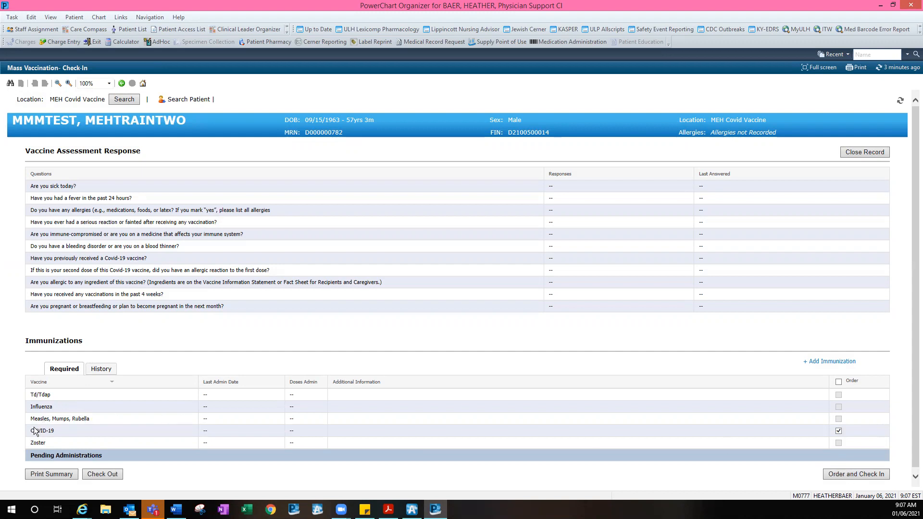
{"action": "left_click", "coordinate": [854, 474]}
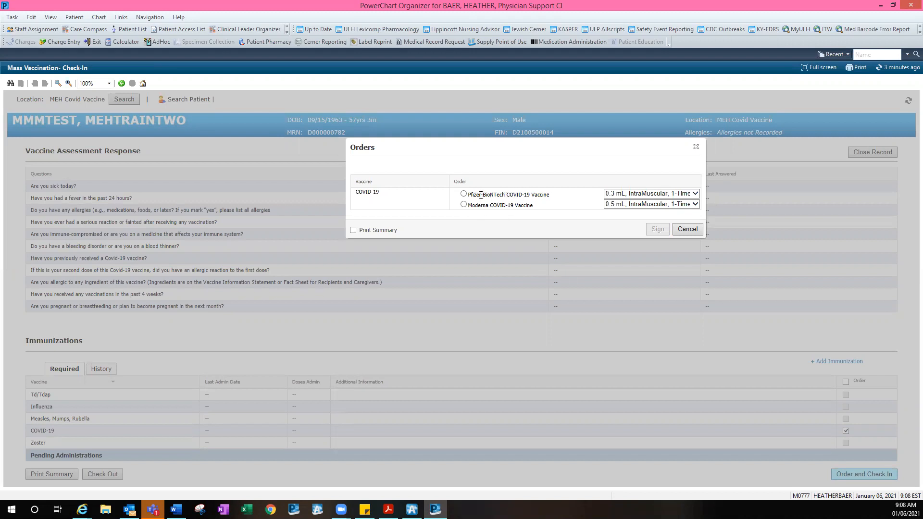
Choose the Moderna COVID-19 Vaccine order and tick Print Summary
{"action": "left_click", "coordinate": [464, 204]}
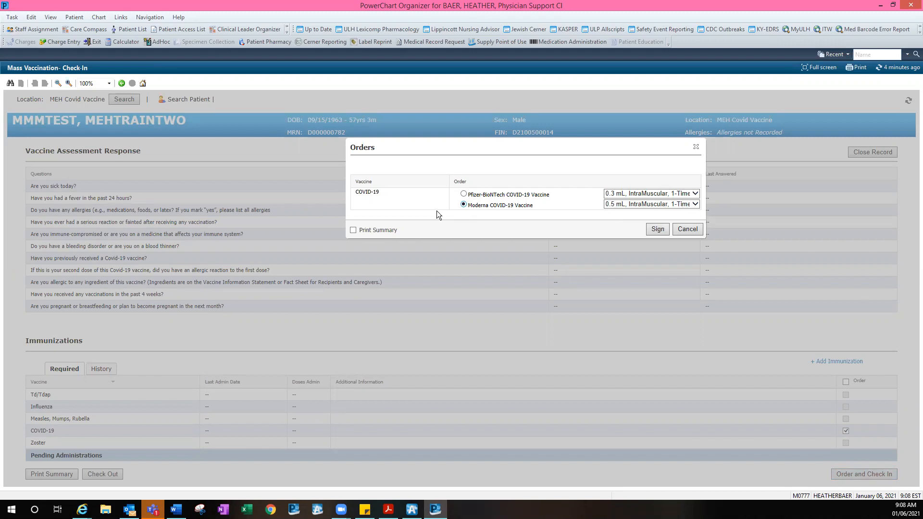
{"action": "left_click", "coordinate": [354, 230]}
Sign the Moderna order with the ordering physician and communication type !Order Requiring Provider Signature
{"action": "left_click", "coordinate": [657, 229]}
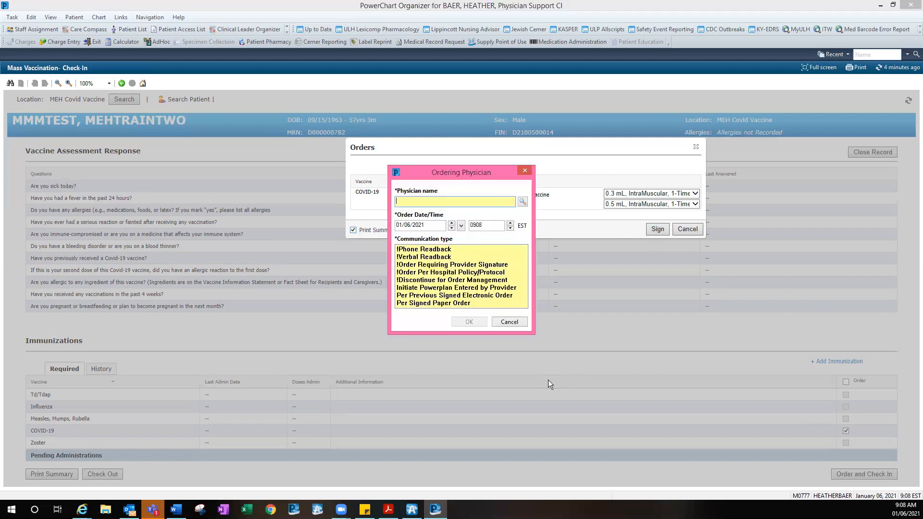
{"action": "type", "text": "shoff,"}
{"action": "key", "text": "Return"}
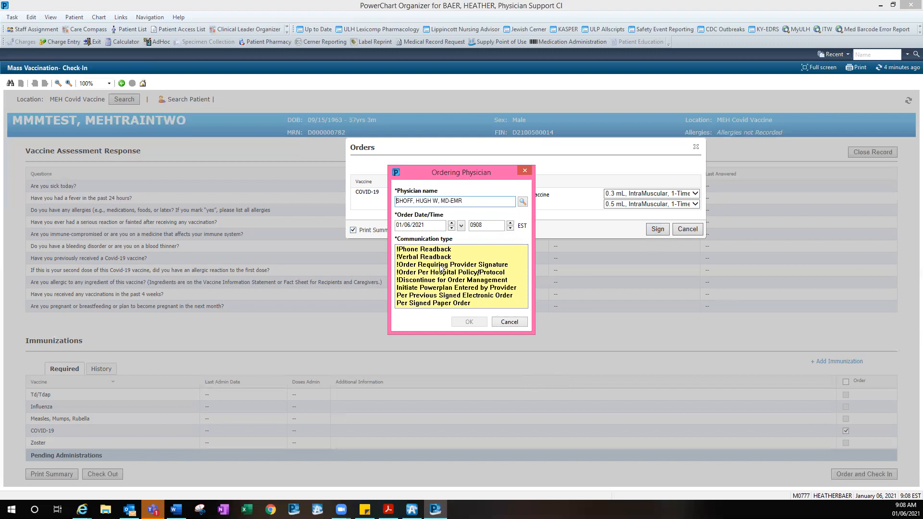
{"action": "left_click", "coordinate": [490, 265]}
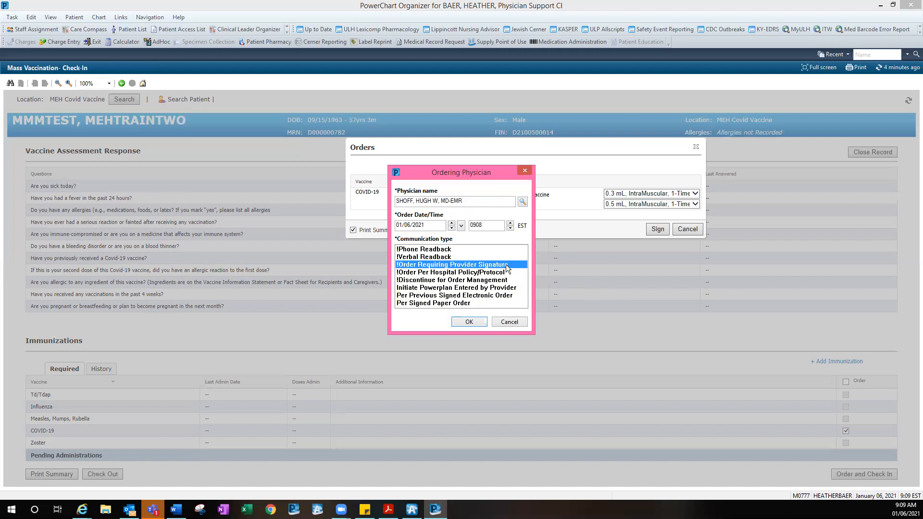
{"action": "left_click", "coordinate": [469, 321]}
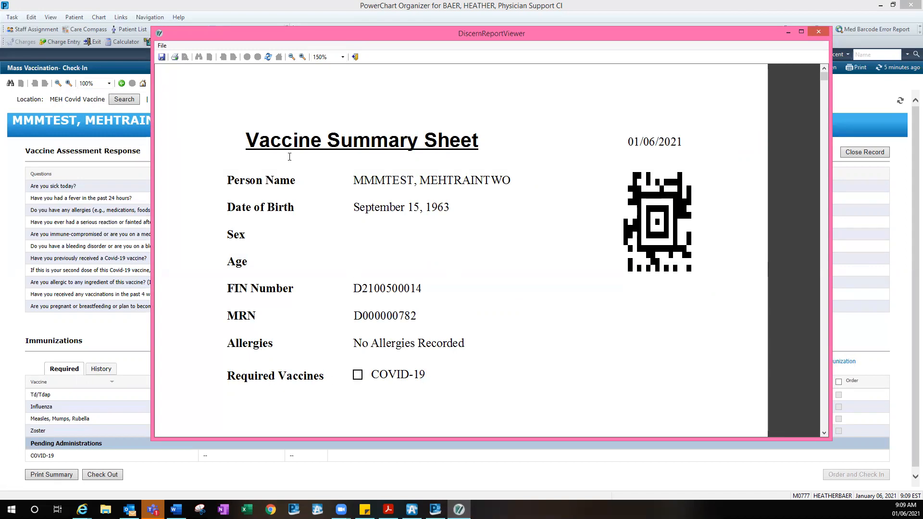
Print the Vaccine Summary Sheet, close the viewer, then reopen and close the summary
{"action": "left_click", "coordinate": [175, 57]}
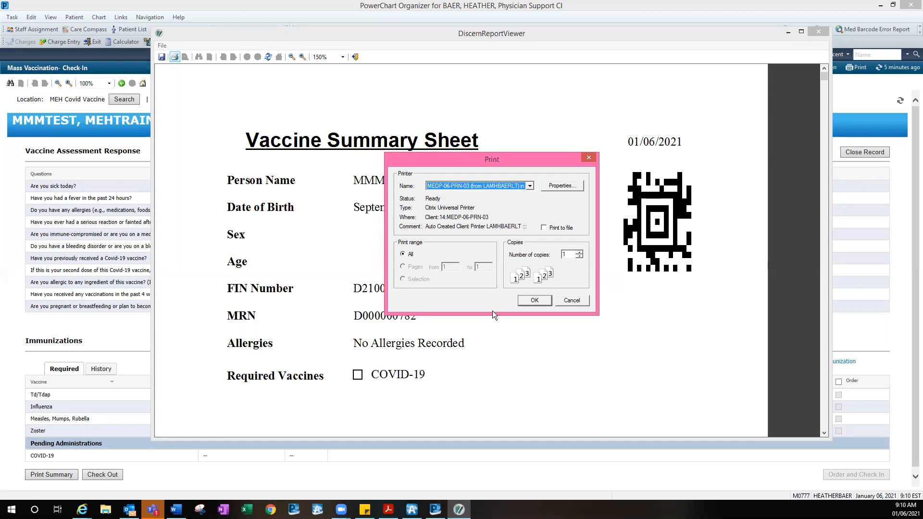
{"action": "left_click", "coordinate": [527, 302]}
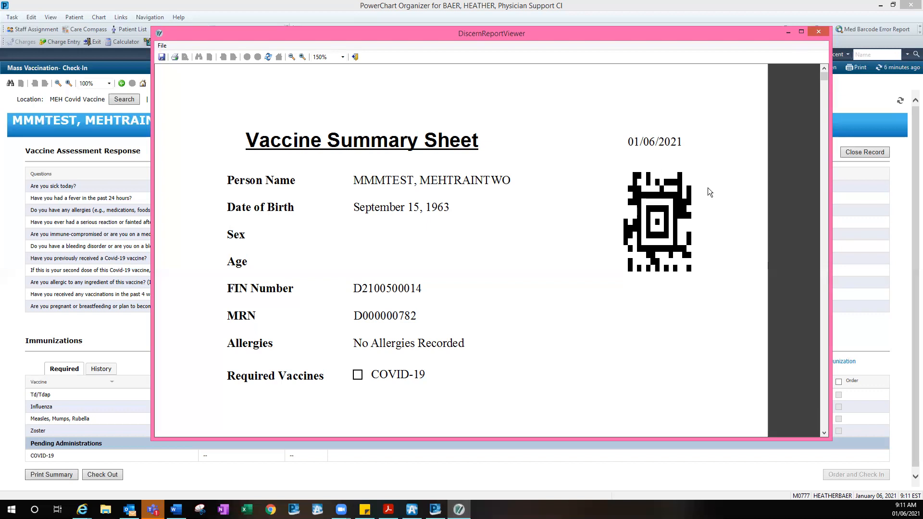
{"action": "left_click", "coordinate": [816, 30]}
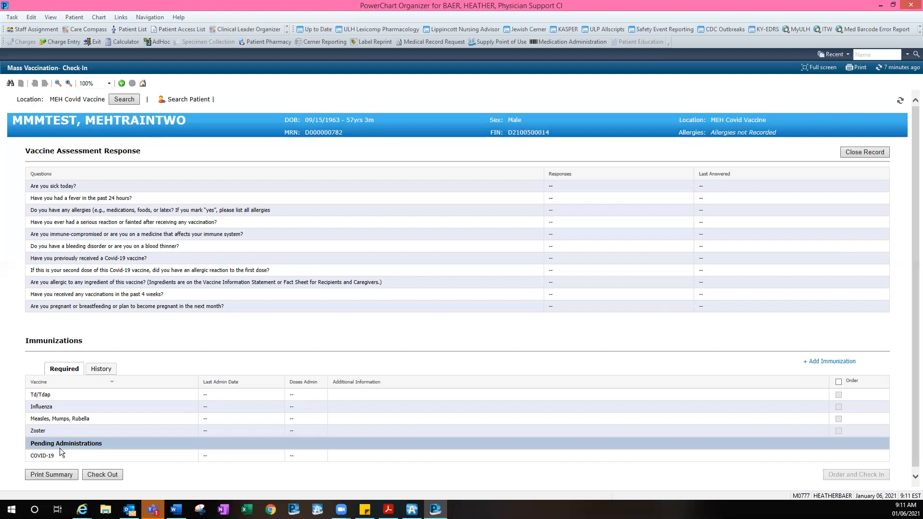
{"action": "left_click", "coordinate": [47, 474]}
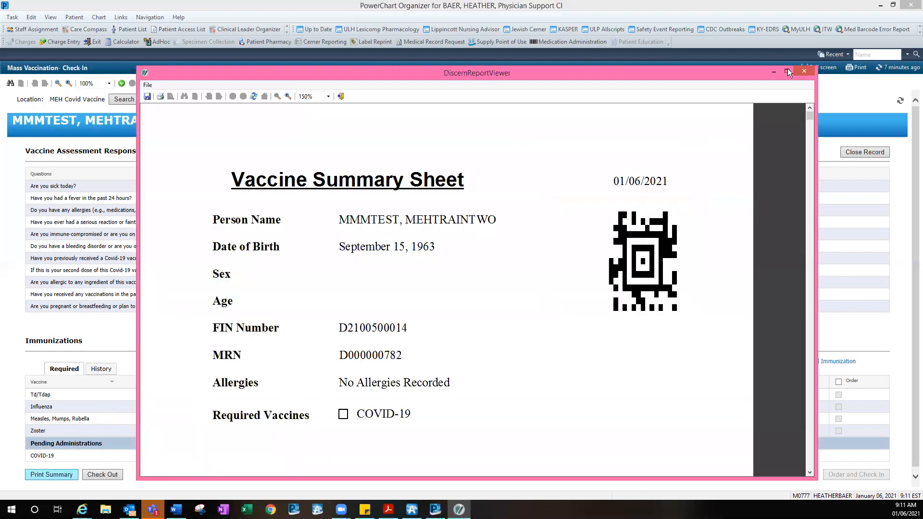
{"action": "left_click", "coordinate": [802, 71]}
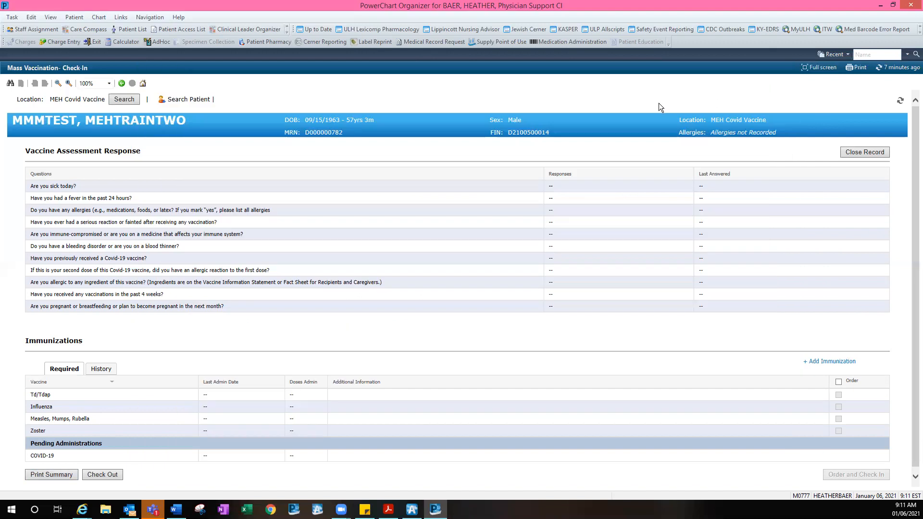
{"action": "left_click", "coordinate": [286, 29]}
Open Mass Vaccination Administration and start a new location-based patient list under JHL Jewish Hospital
{"action": "left_click", "coordinate": [254, 105]}
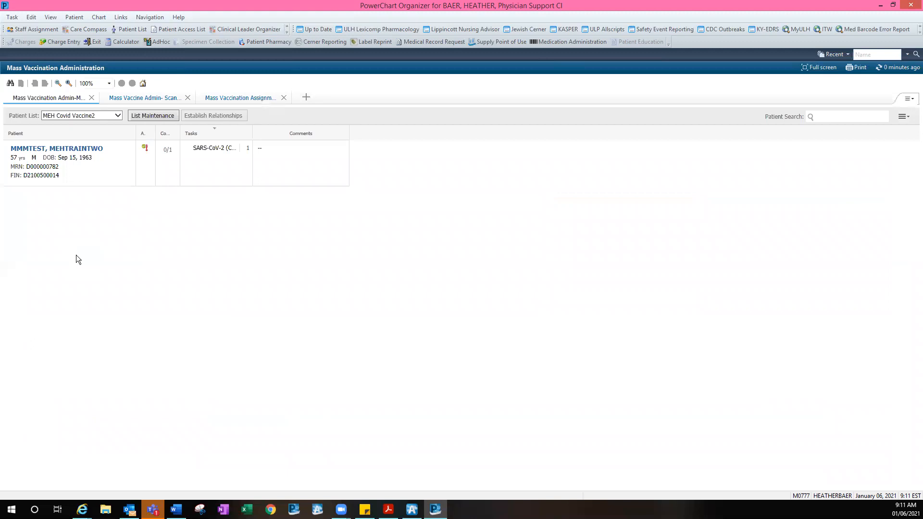
{"action": "left_click", "coordinate": [152, 118]}
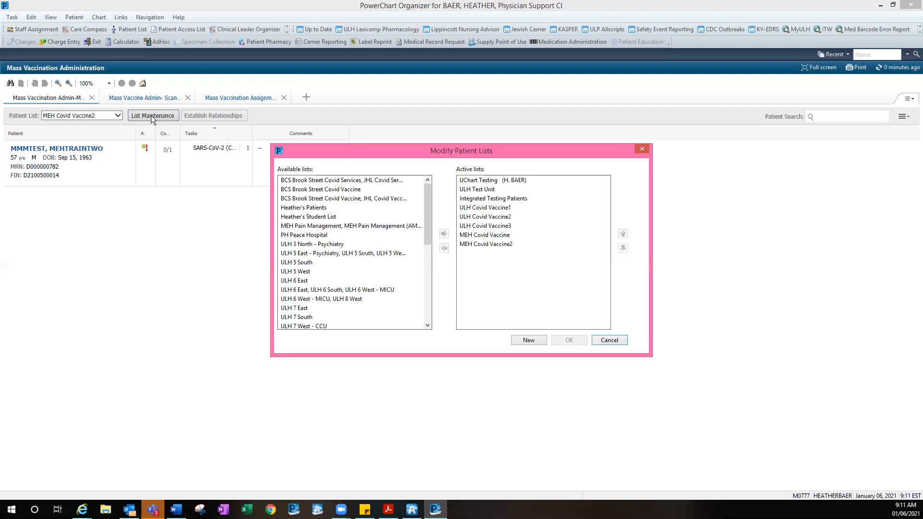
{"action": "left_click", "coordinate": [533, 340]}
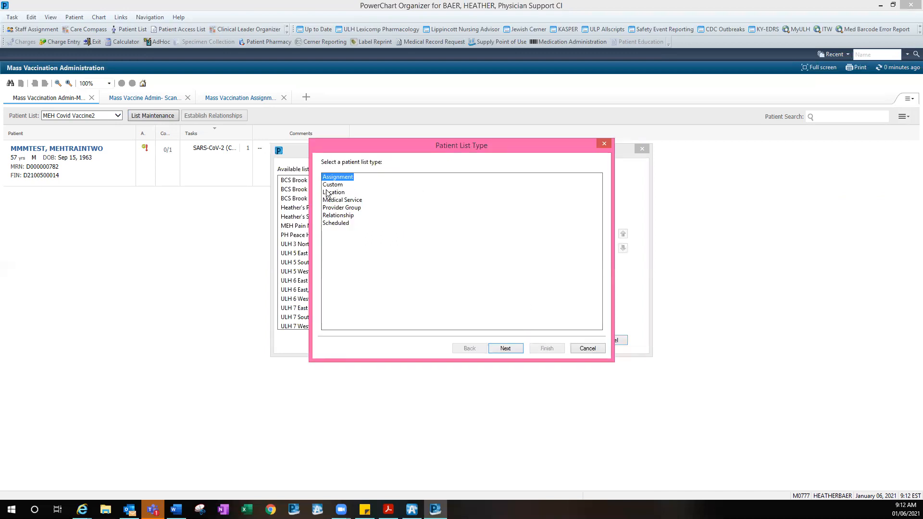
{"action": "left_click", "coordinate": [337, 193]}
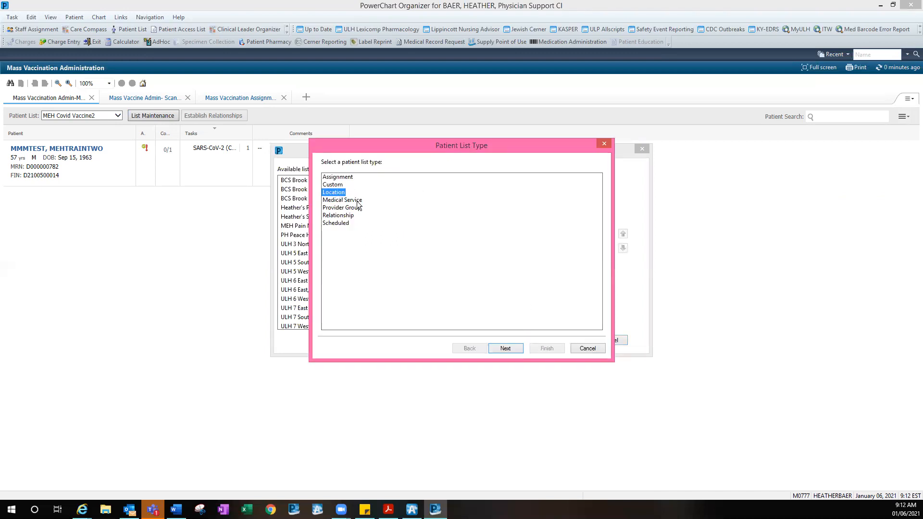
{"action": "left_click", "coordinate": [504, 346]}
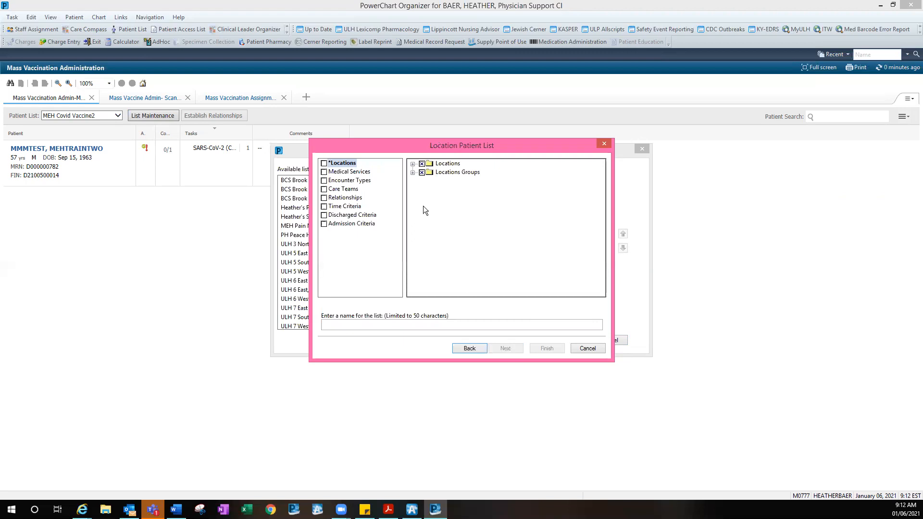
{"action": "left_click", "coordinate": [412, 164]}
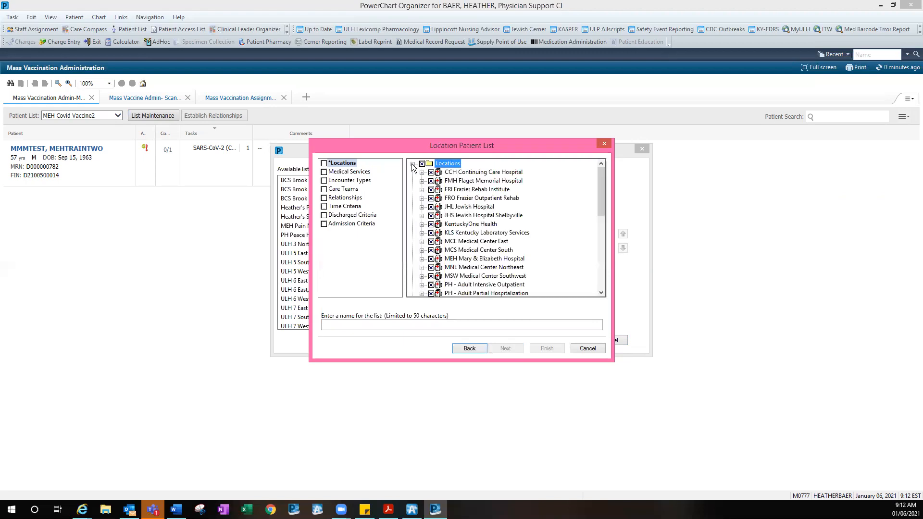
{"action": "left_click", "coordinate": [422, 207]}
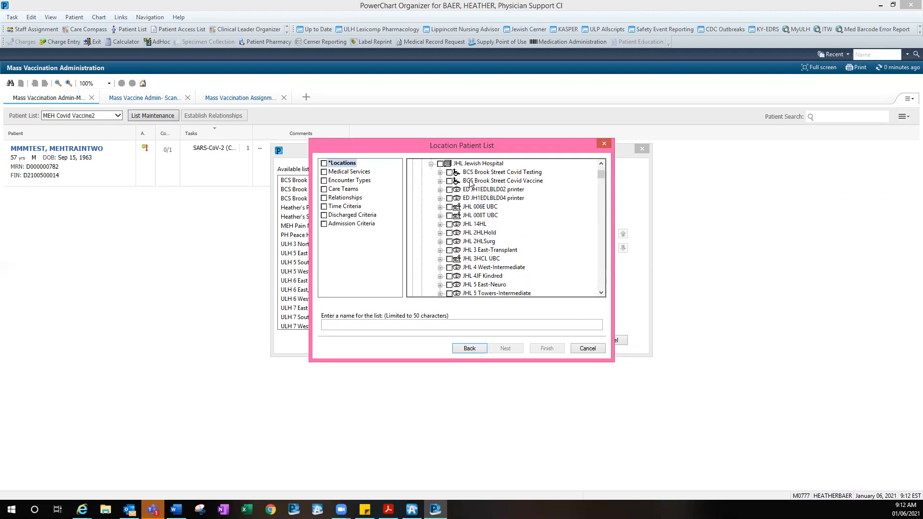
Include MEH Covid Vaccine, name the list MEH Covid Vaccine3, and move it to the active lists
{"action": "scroll", "coordinate": [484, 256], "scroll_direction": "down", "scroll_amount": 10}
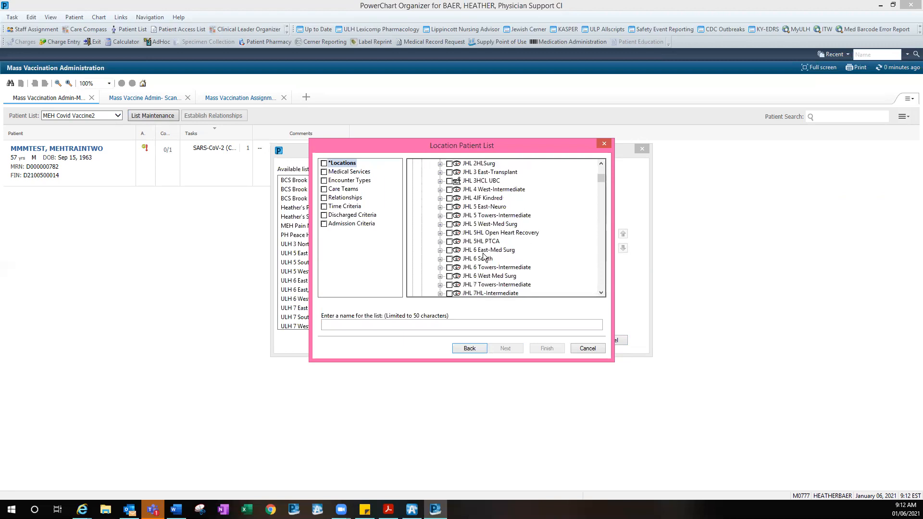
{"action": "scroll", "coordinate": [484, 256], "scroll_direction": "down", "scroll_amount": 15}
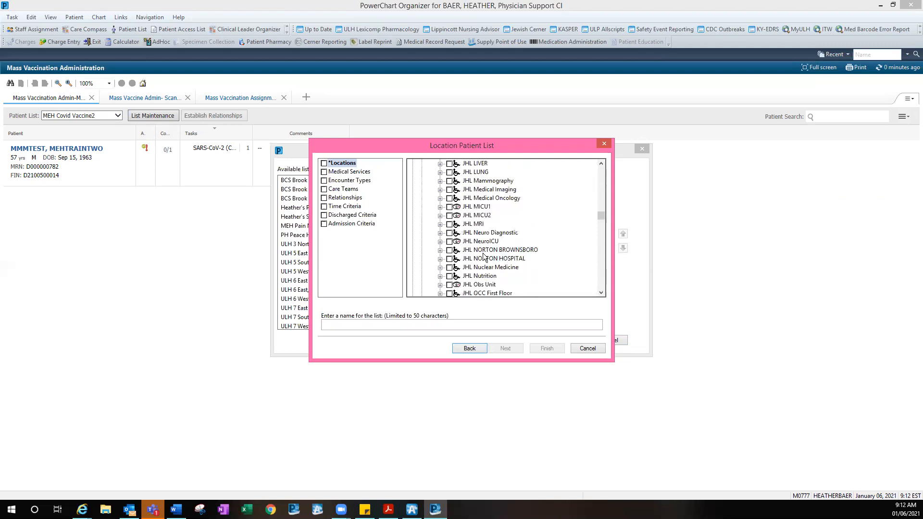
{"action": "scroll", "coordinate": [487, 255], "scroll_direction": "down", "scroll_amount": 15}
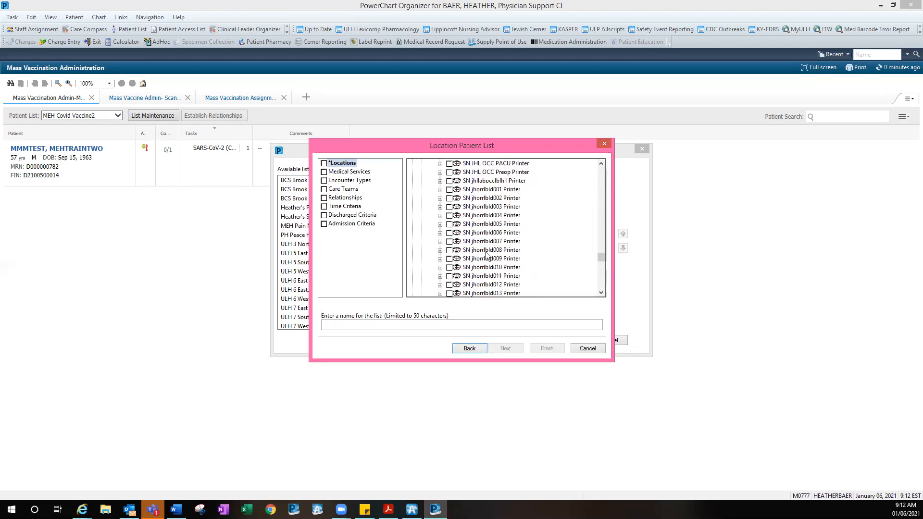
{"action": "scroll", "coordinate": [487, 254], "scroll_direction": "up", "scroll_amount": 15}
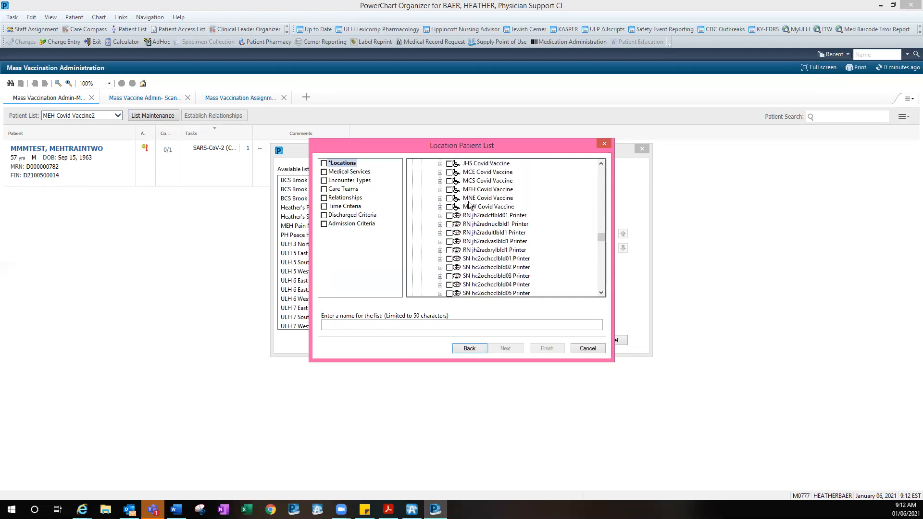
{"action": "left_click", "coordinate": [449, 190]}
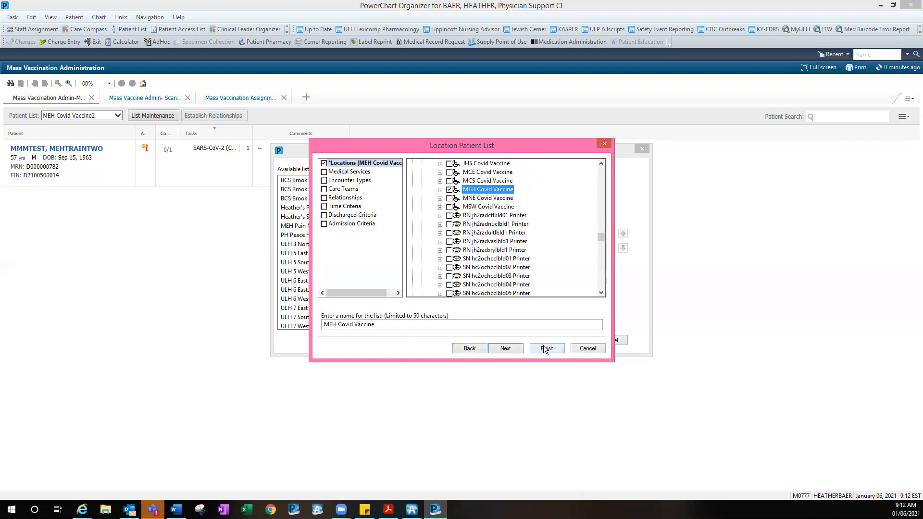
{"action": "left_click", "coordinate": [415, 324]}
{"action": "type", "text": "3"}
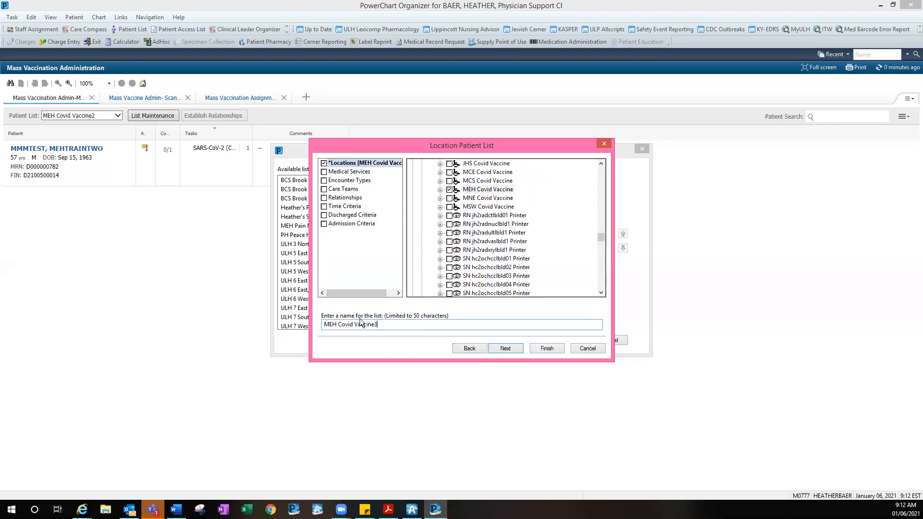
{"action": "left_click", "coordinate": [450, 189]}
{"action": "left_click", "coordinate": [547, 351]}
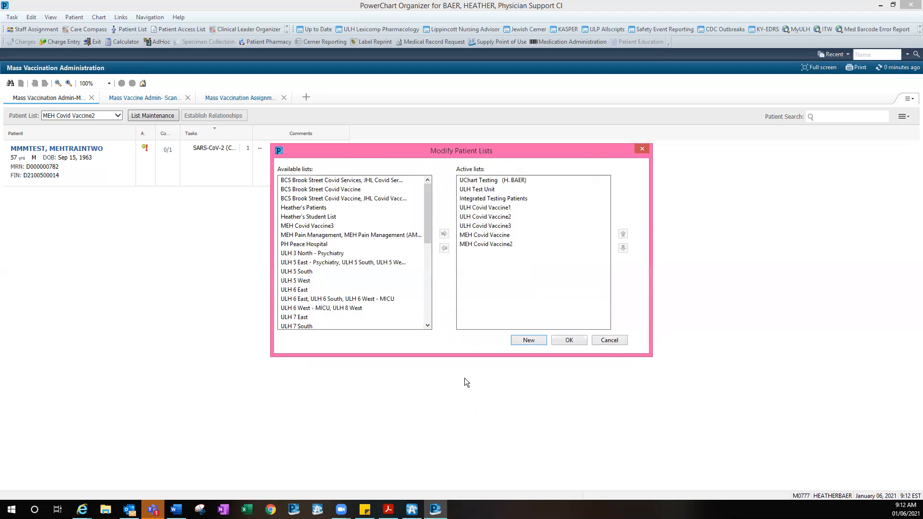
{"action": "left_click", "coordinate": [328, 226]}
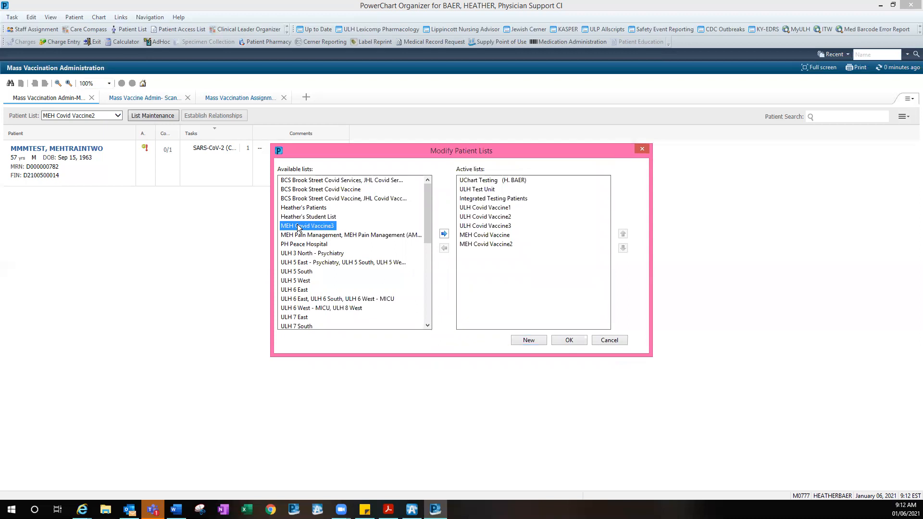
{"action": "left_click", "coordinate": [444, 233]}
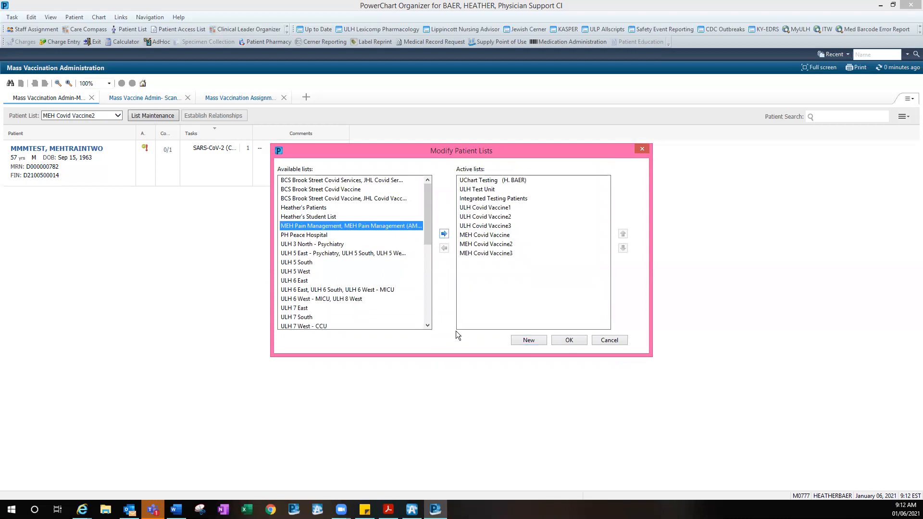
Save the list changes, then browse the MEH Covid Vaccine3, Integrated Testing Patients and UChart Testing lists
{"action": "left_click", "coordinate": [569, 341]}
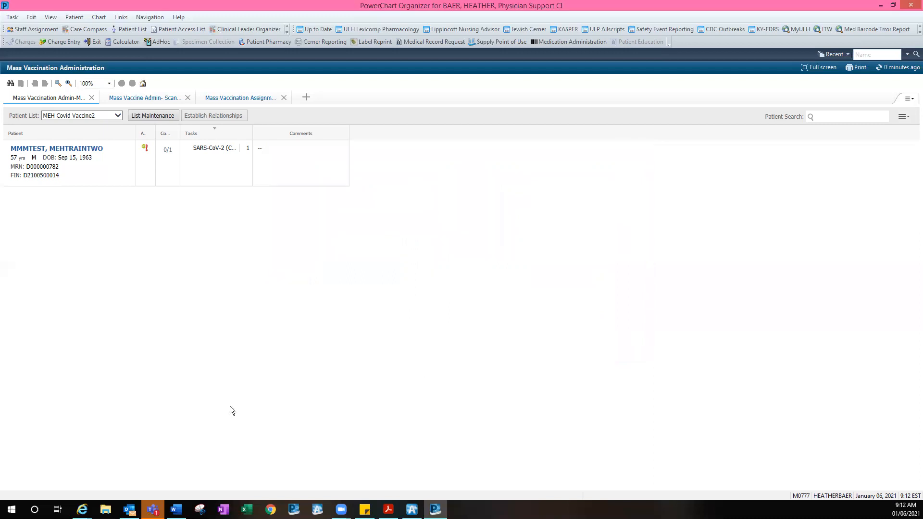
{"action": "left_click", "coordinate": [66, 115]}
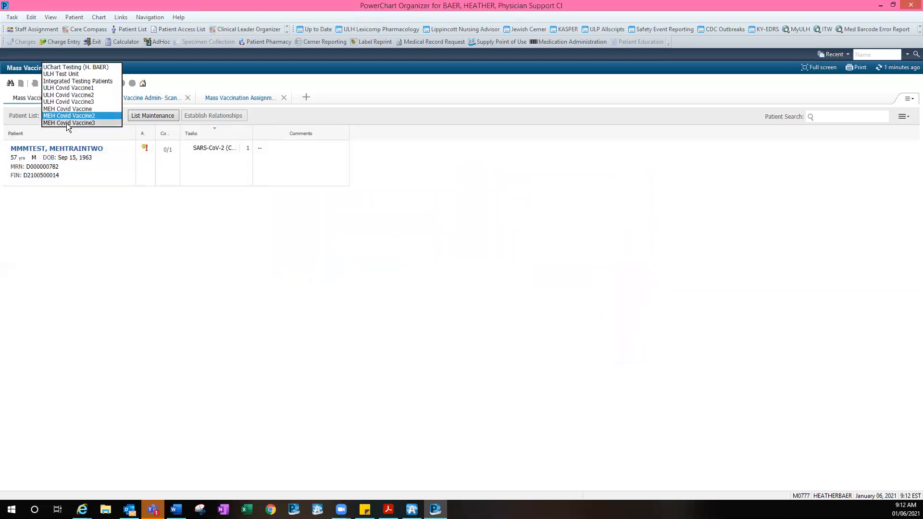
{"action": "left_click", "coordinate": [66, 123]}
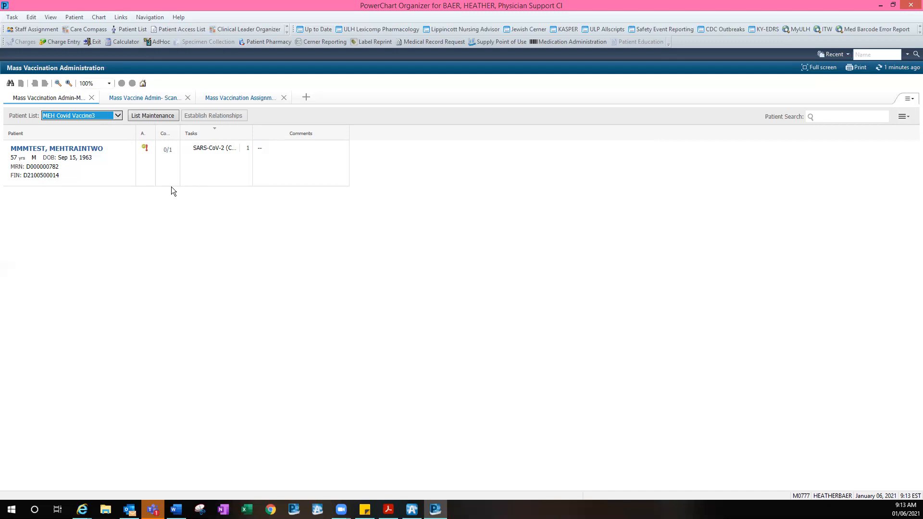
{"action": "left_click", "coordinate": [118, 116]}
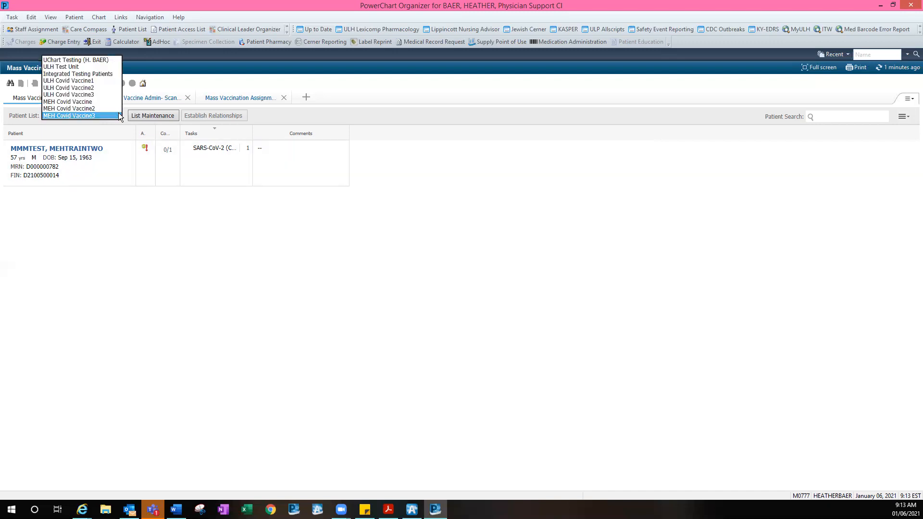
{"action": "left_click", "coordinate": [95, 75]}
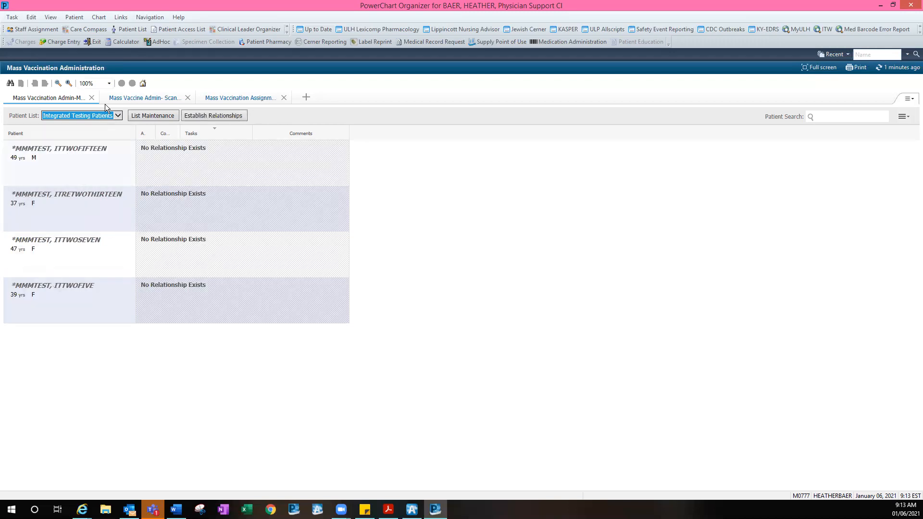
{"action": "left_click", "coordinate": [111, 115]}
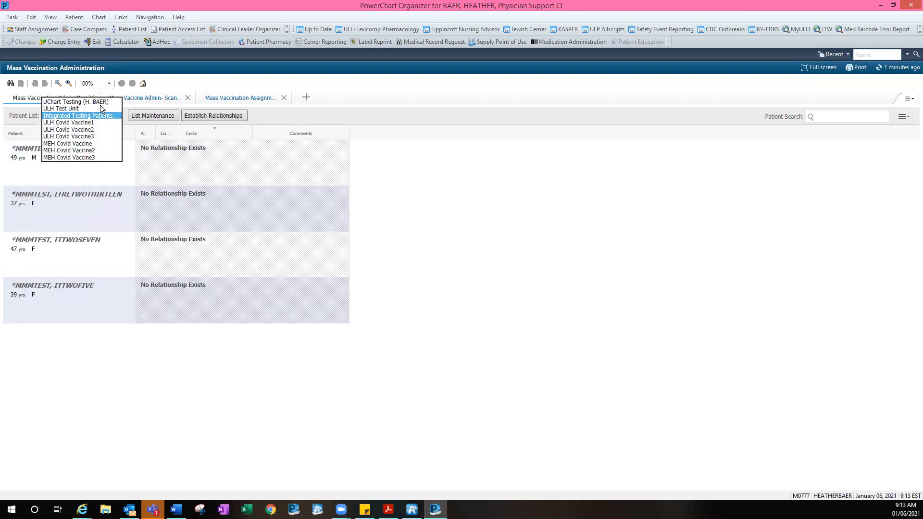
{"action": "left_click", "coordinate": [76, 103]}
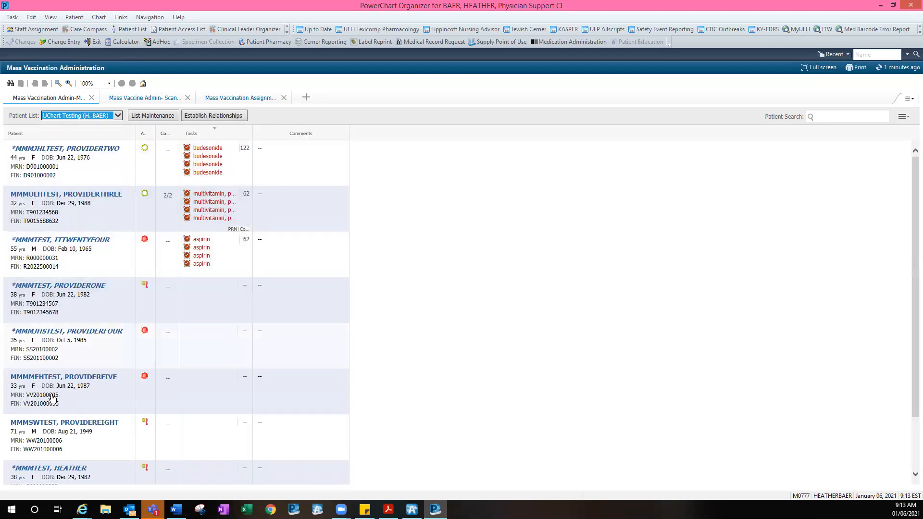
Sort the UChart Testing patients by name and by tasks, then search 'mmmsw' and clear it
{"action": "scroll", "coordinate": [287, 328], "scroll_direction": "down", "scroll_amount": 5}
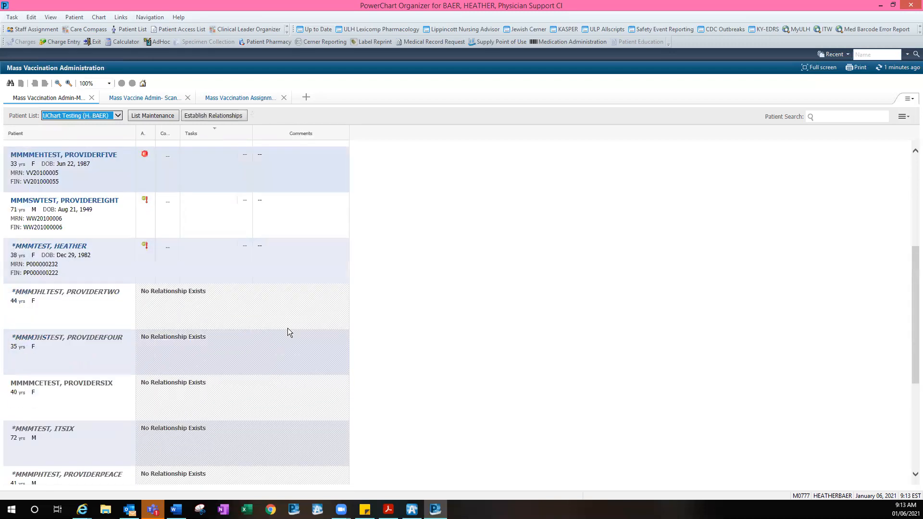
{"action": "scroll", "coordinate": [287, 328], "scroll_direction": "up", "scroll_amount": 5}
{"action": "scroll", "coordinate": [288, 332], "scroll_direction": "up", "scroll_amount": 1}
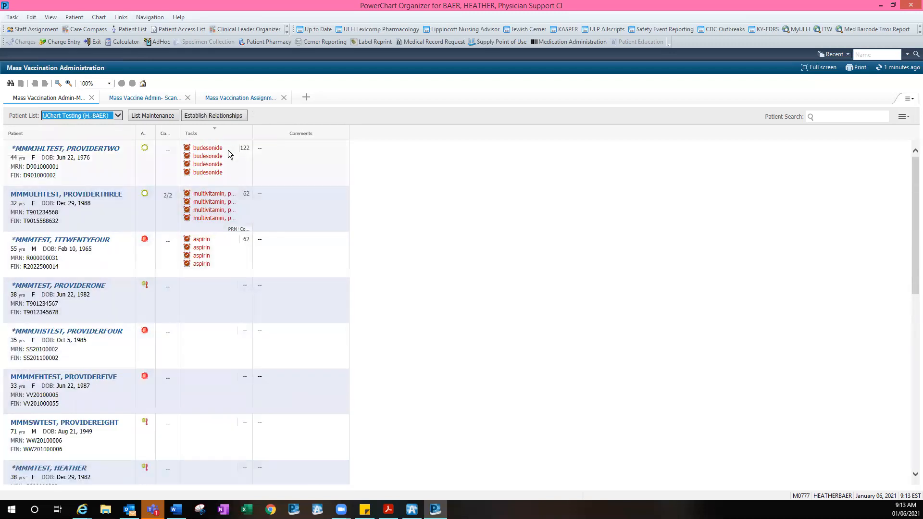
{"action": "left_click", "coordinate": [90, 136]}
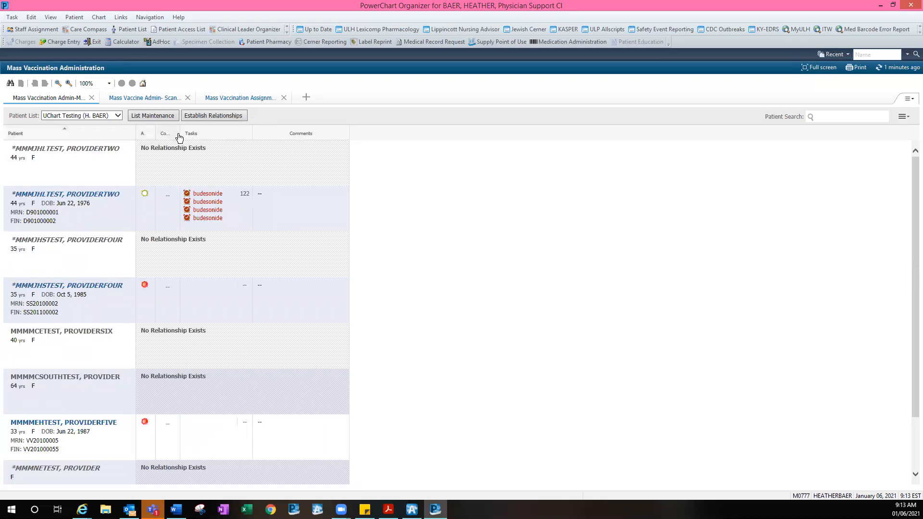
{"action": "left_click", "coordinate": [210, 136]}
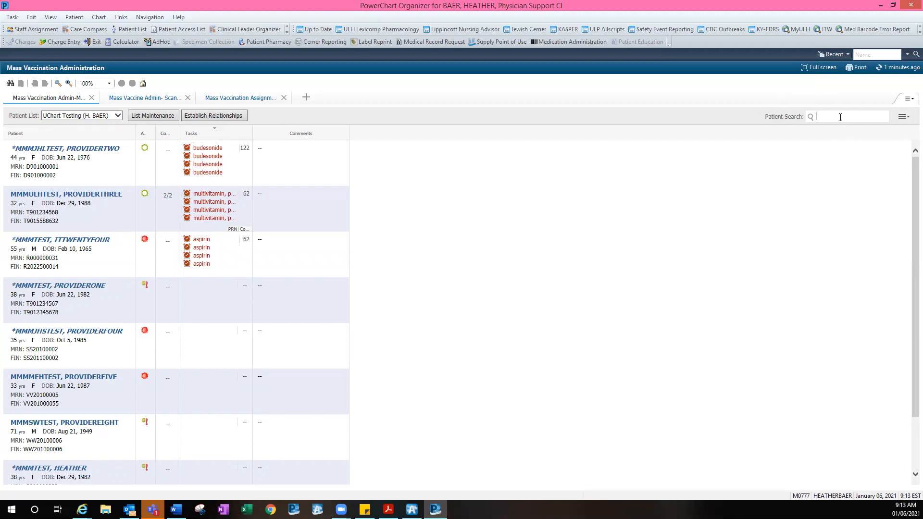
{"action": "type", "text": "mmmsw"}
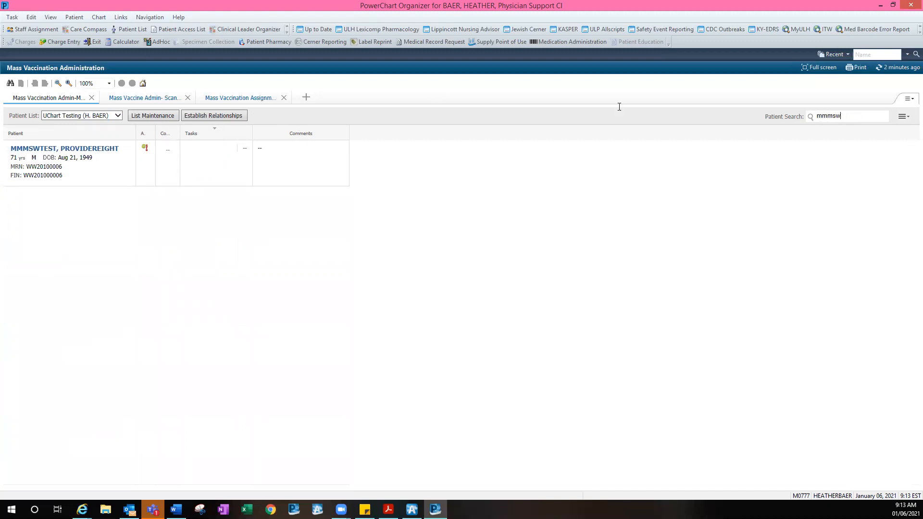
{"action": "key", "text": "BackSpace"}
{"action": "key", "text": "BackSpace"}
{"action": "key", "text": "BackSpace"}
{"action": "key", "text": "BackSpace"}
{"action": "key", "text": "BackSpace"}
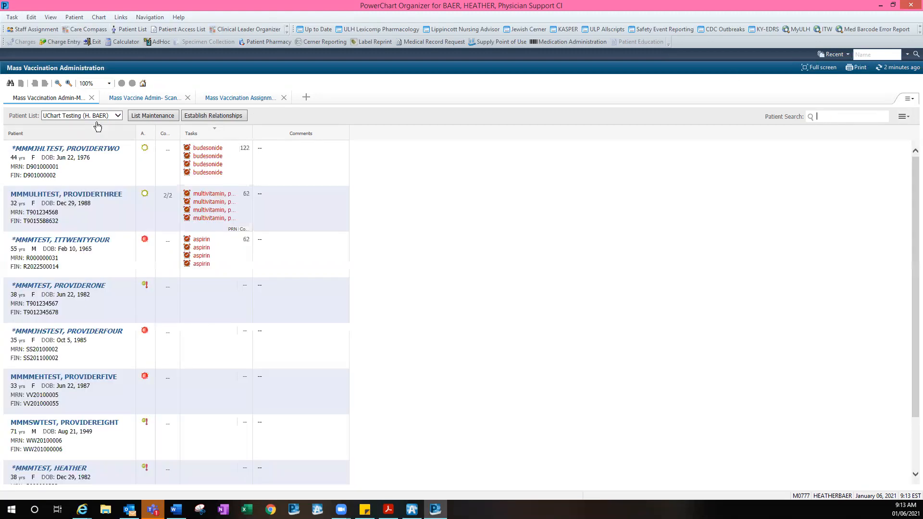
Return to the MEH Covid Vaccine3 list and, after trying the scanning view, settle on manual administration
{"action": "left_click", "coordinate": [100, 117]}
{"action": "left_click", "coordinate": [440, 223]}
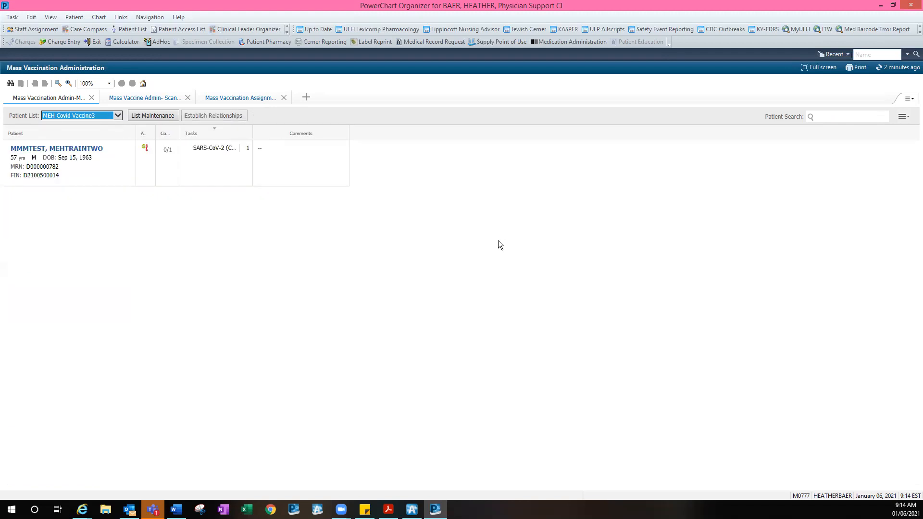
{"action": "left_click", "coordinate": [166, 215]}
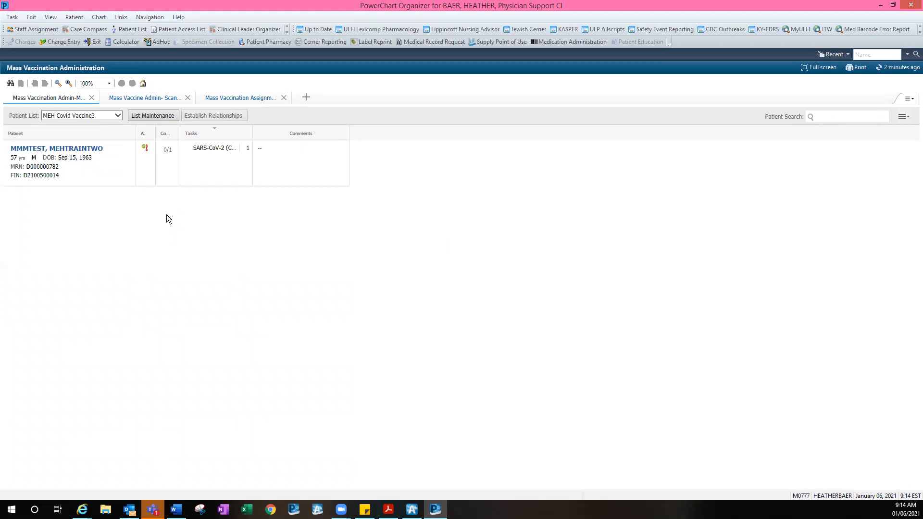
{"action": "left_click", "coordinate": [125, 98]}
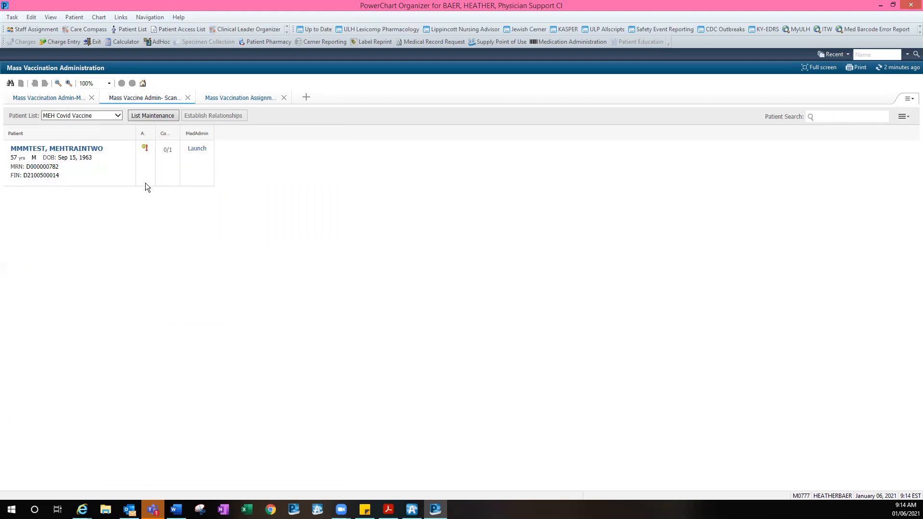
{"action": "left_click", "coordinate": [53, 98]}
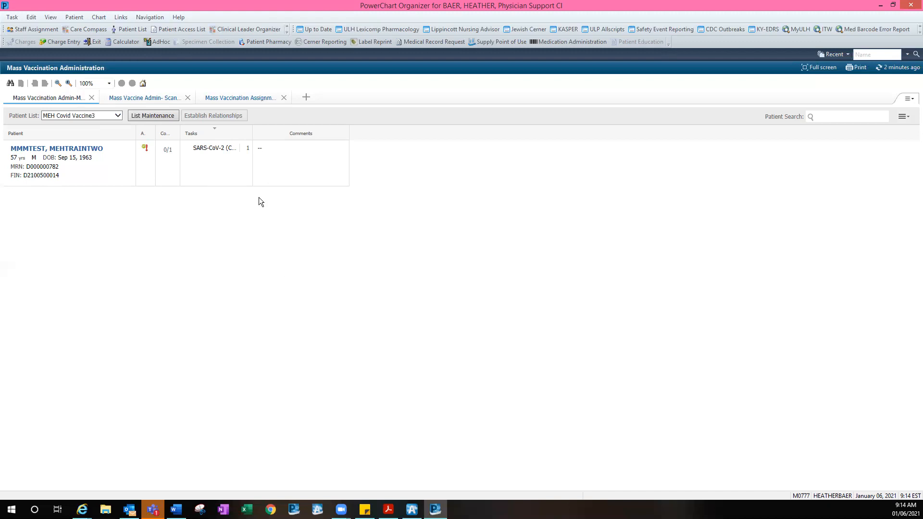
Open the Moderna SARS-CoV-2 mRNA-1273 charting form from the patient's pending vaccine task
{"action": "left_click", "coordinate": [205, 149]}
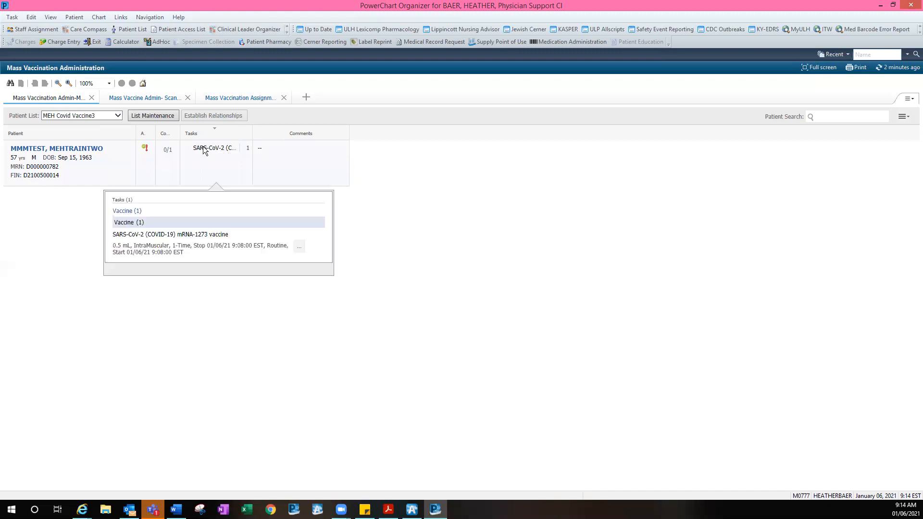
{"action": "left_click", "coordinate": [299, 247]}
{"action": "left_click", "coordinate": [300, 250]}
{"action": "left_click", "coordinate": [302, 268]}
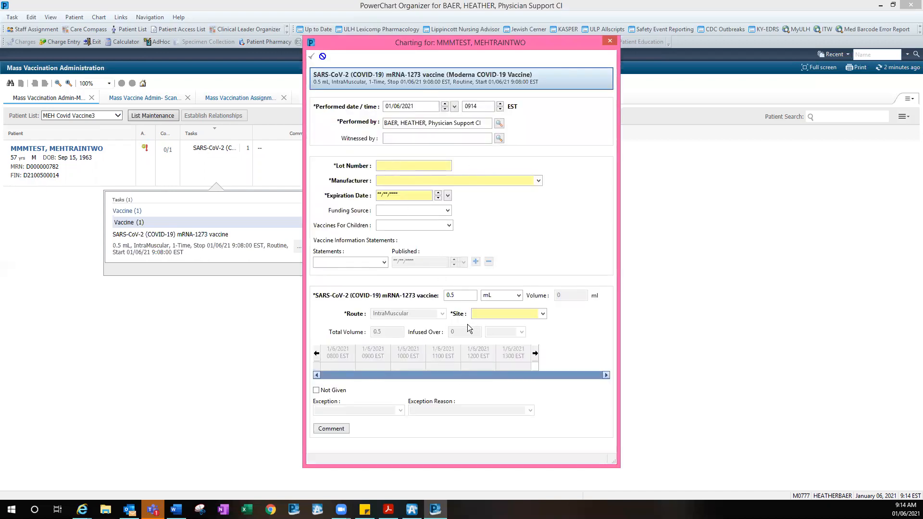
Try picking a vaccine manufacturer by typing 'PFIZ' and stepping through the entries
{"action": "left_click", "coordinate": [405, 167]}
{"action": "left_click", "coordinate": [399, 182]}
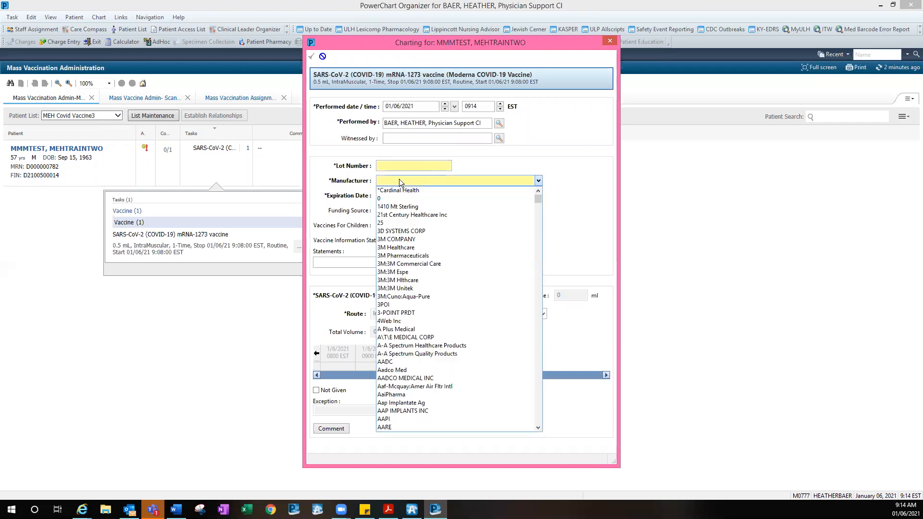
{"action": "scroll", "coordinate": [458, 248], "scroll_direction": "down", "scroll_amount": 20}
{"action": "scroll", "coordinate": [466, 239], "scroll_direction": "up", "scroll_amount": 20}
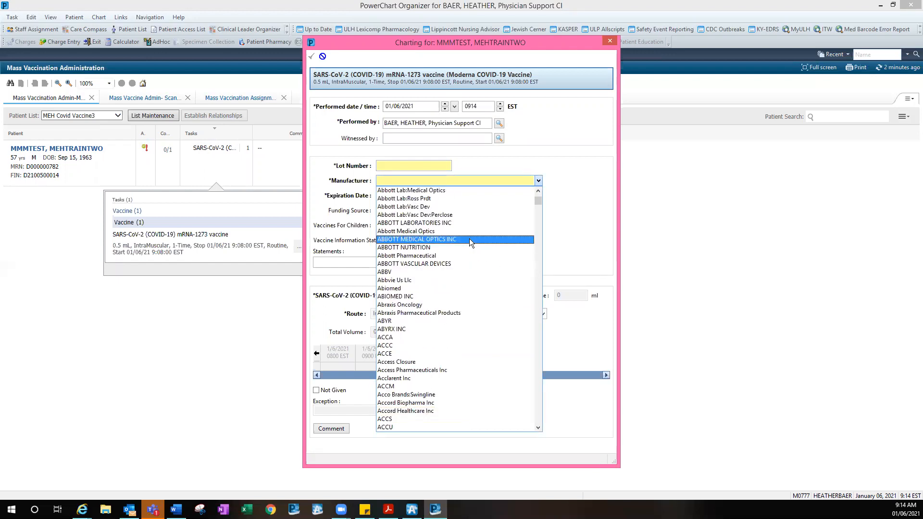
{"action": "left_click", "coordinate": [385, 178]}
{"action": "type", "text": "PFIZ"}
{"action": "key", "text": "Down"}
{"action": "key", "text": "m"}
{"action": "key", "text": "m"}
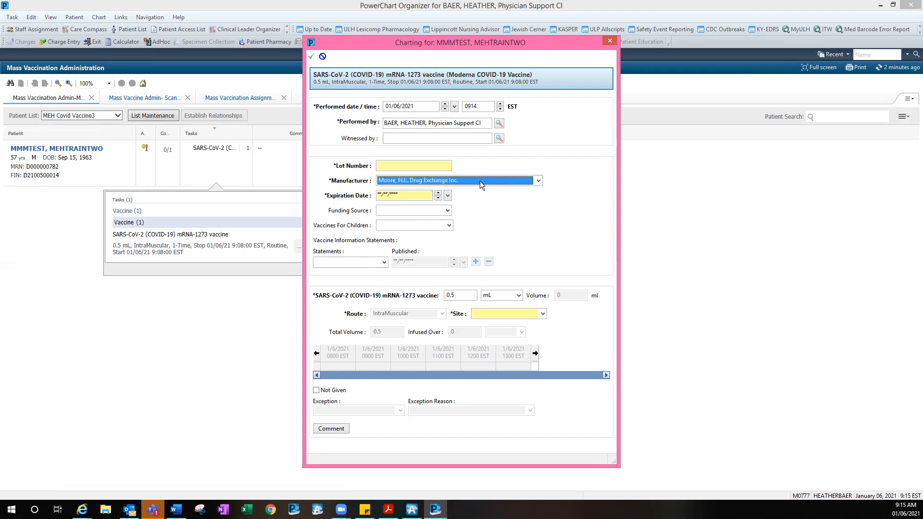
Set the vaccine manufacturer to Moderna from the dropdown
{"action": "left_click", "coordinate": [535, 180]}
{"action": "left_click", "coordinate": [495, 180]}
{"action": "scroll", "coordinate": [504, 179], "scroll_direction": "up", "scroll_amount": 1}
{"action": "left_click", "coordinate": [383, 178]}
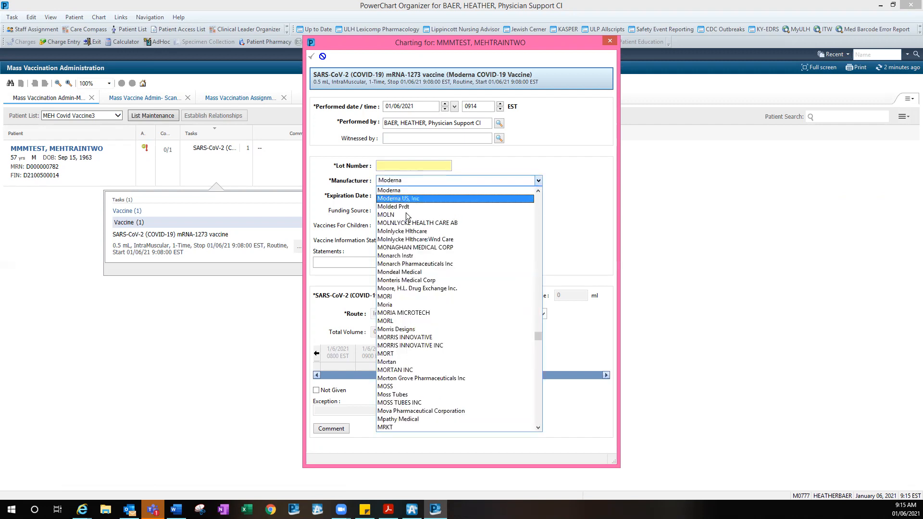
{"action": "left_click", "coordinate": [406, 183]}
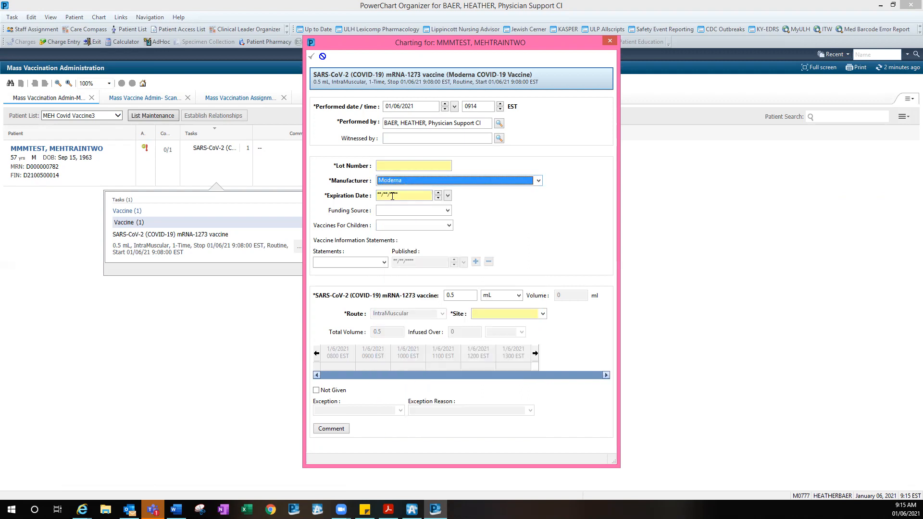
Leave the expiration date and injection site blank and close the charting form
{"action": "left_click", "coordinate": [411, 195]}
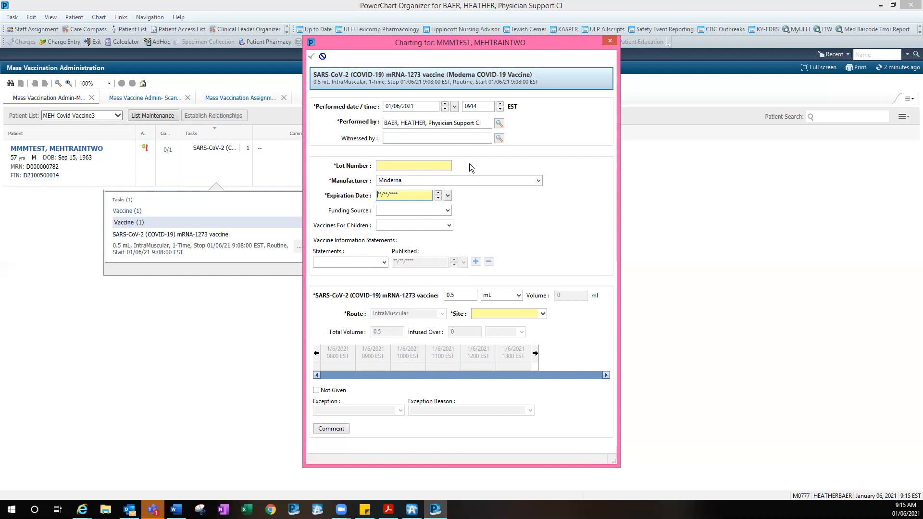
{"action": "left_click", "coordinate": [498, 314]}
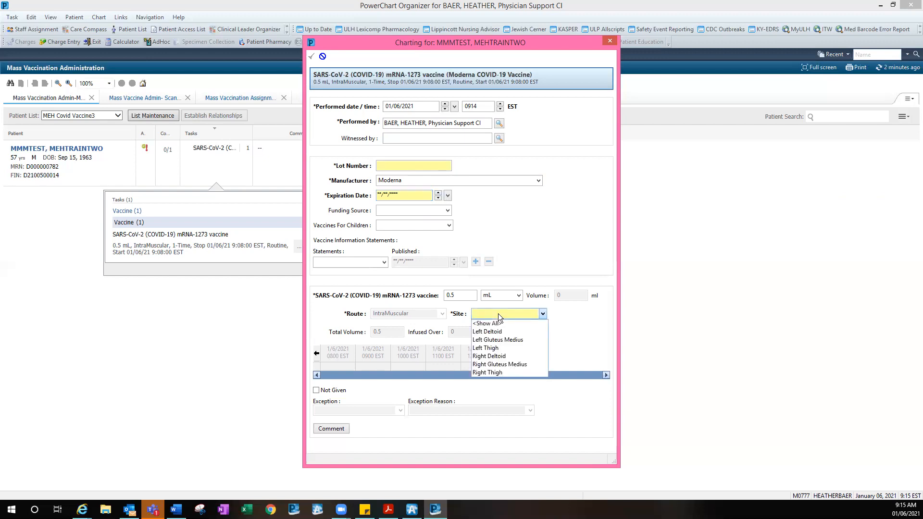
{"action": "left_click", "coordinate": [580, 250]}
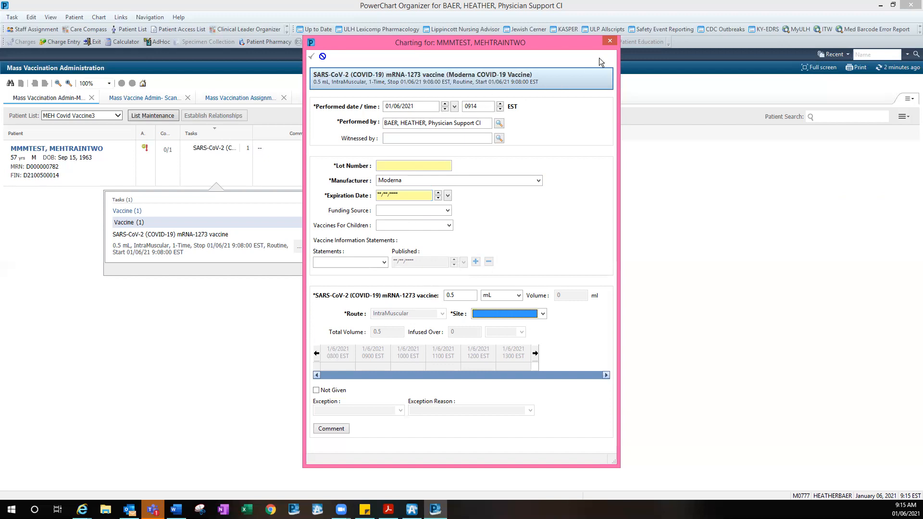
{"action": "left_click", "coordinate": [610, 40]}
Discard the unfinished charting and launch MedAdmin, overriding the patient scan with No Scanner Available
{"action": "left_click", "coordinate": [477, 289]}
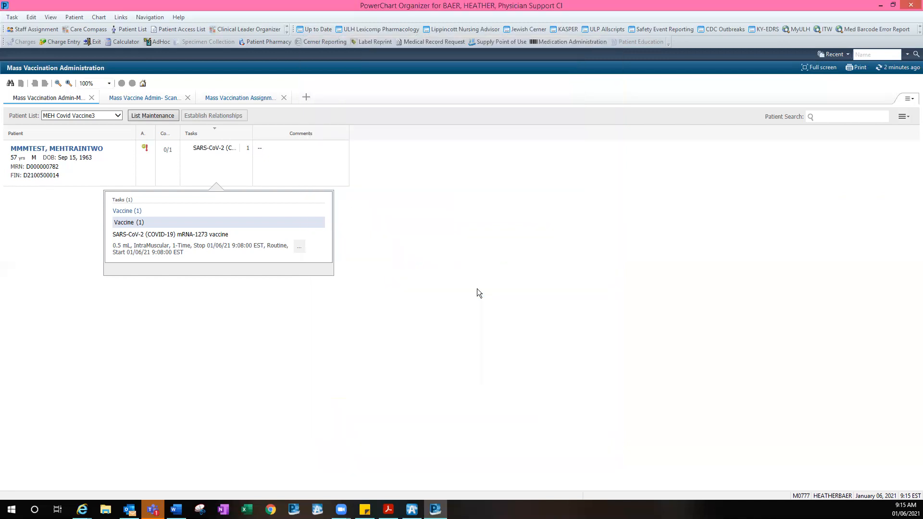
{"action": "left_click", "coordinate": [134, 99]}
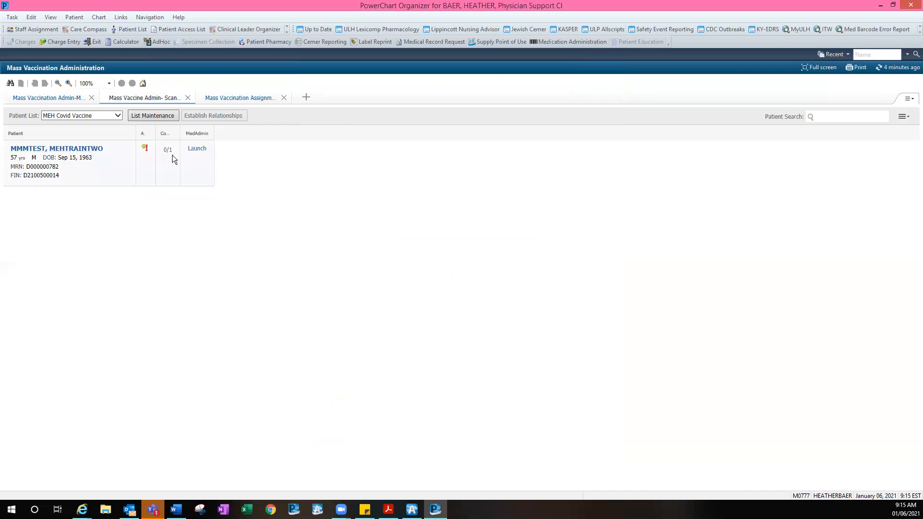
{"action": "left_click", "coordinate": [198, 149]}
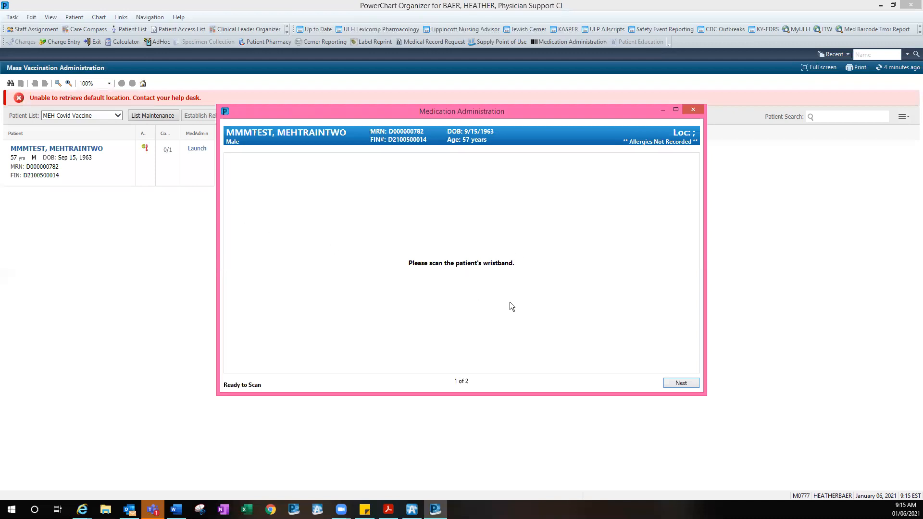
{"action": "left_click", "coordinate": [681, 383]}
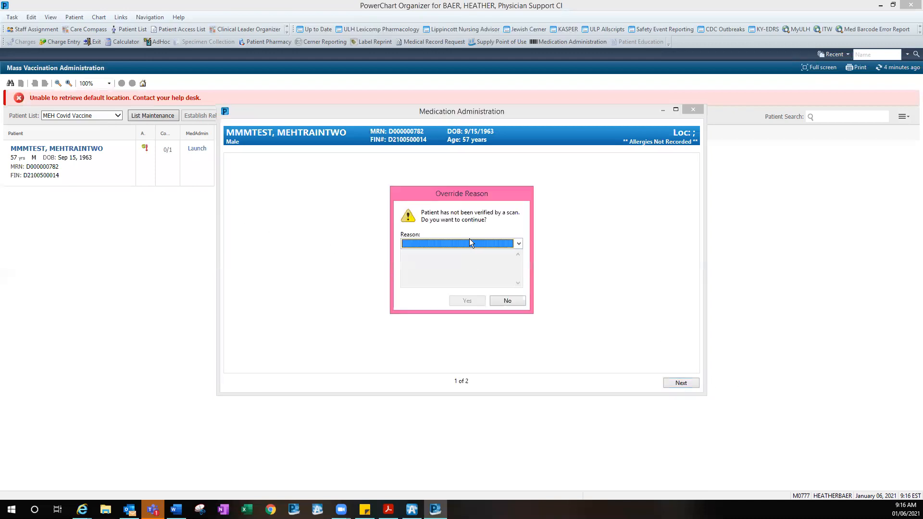
{"action": "scroll", "coordinate": [469, 239], "scroll_direction": "down", "scroll_amount": 1}
{"action": "left_click", "coordinate": [519, 244]}
{"action": "left_click", "coordinate": [434, 270]}
{"action": "left_click", "coordinate": [464, 303]}
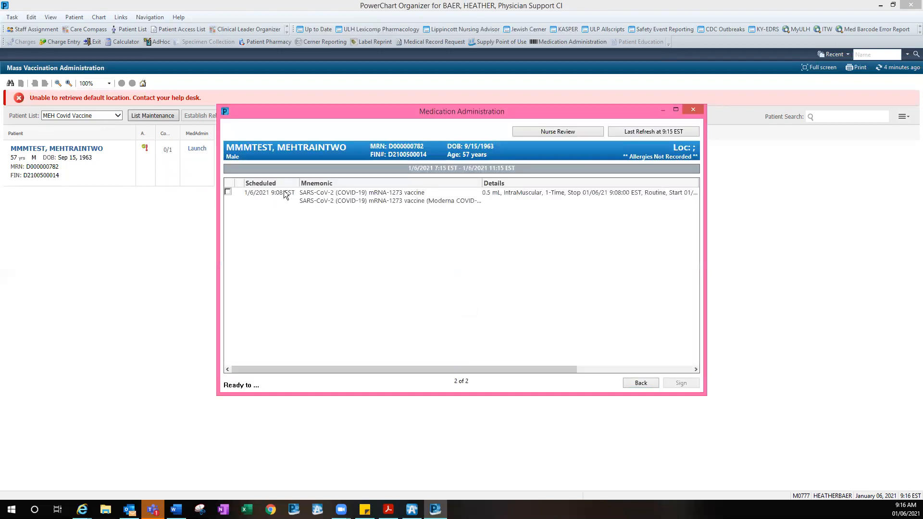
Select the COVID-19 vaccine order, override its scan with No Scanner Available, and open its result form
{"action": "left_click", "coordinate": [227, 191]}
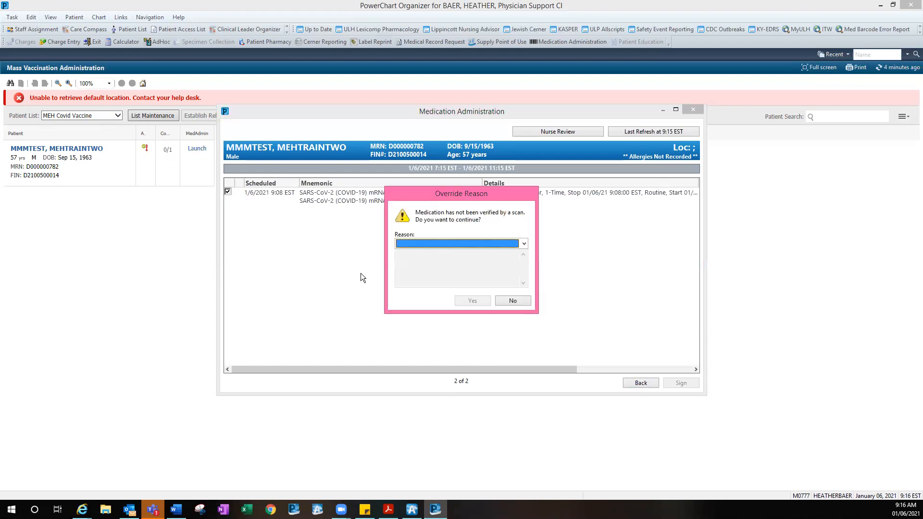
{"action": "left_click", "coordinate": [460, 247]}
{"action": "left_click", "coordinate": [422, 304]}
{"action": "left_click", "coordinate": [469, 301]}
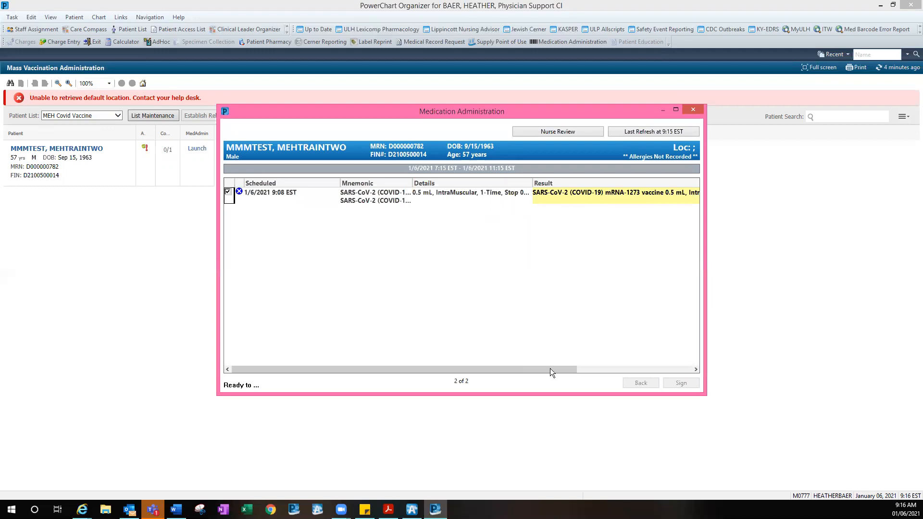
{"action": "left_click", "coordinate": [585, 368]}
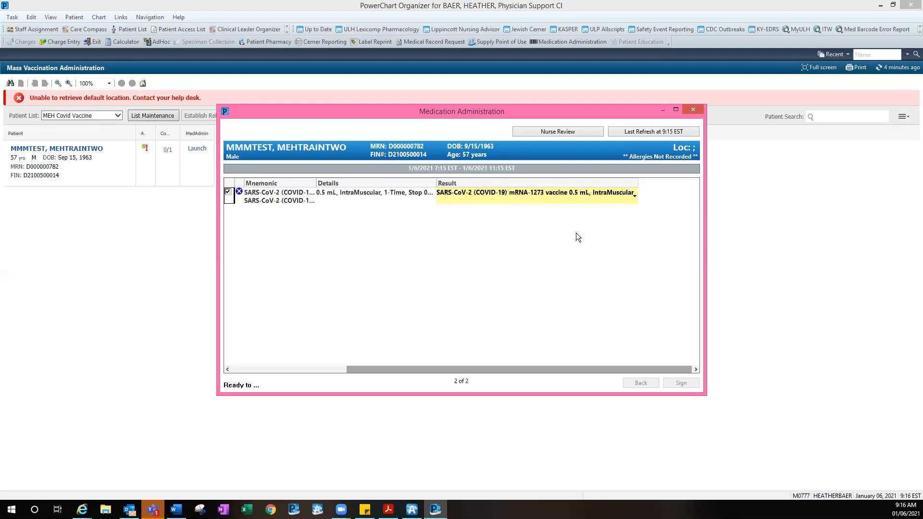
{"action": "left_click", "coordinate": [505, 194]}
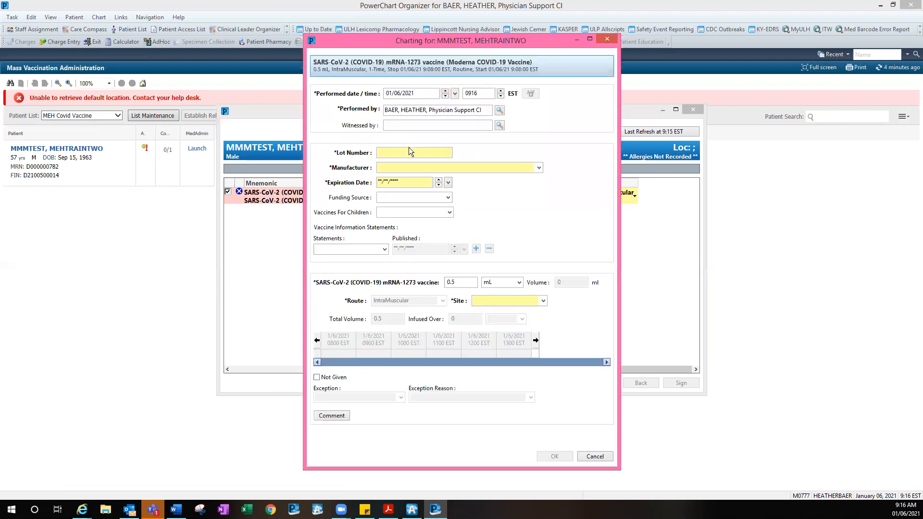
Enter lot th123, manufacturer Moderna, expiration 04/15/2021 and site Left Deltoid, then save
{"action": "left_click", "coordinate": [425, 155]}
{"action": "type", "text": "th123"}
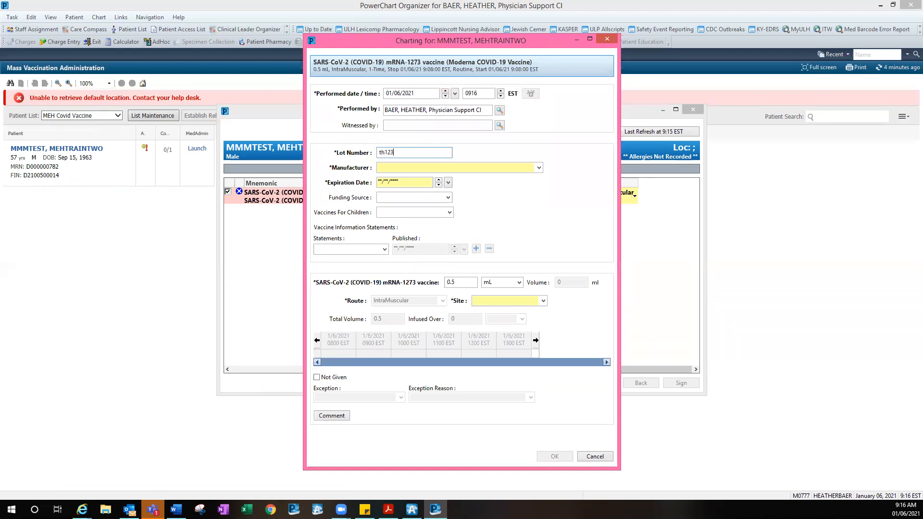
{"action": "key", "text": "Tab"}
{"action": "type", "text": "Moderna"}
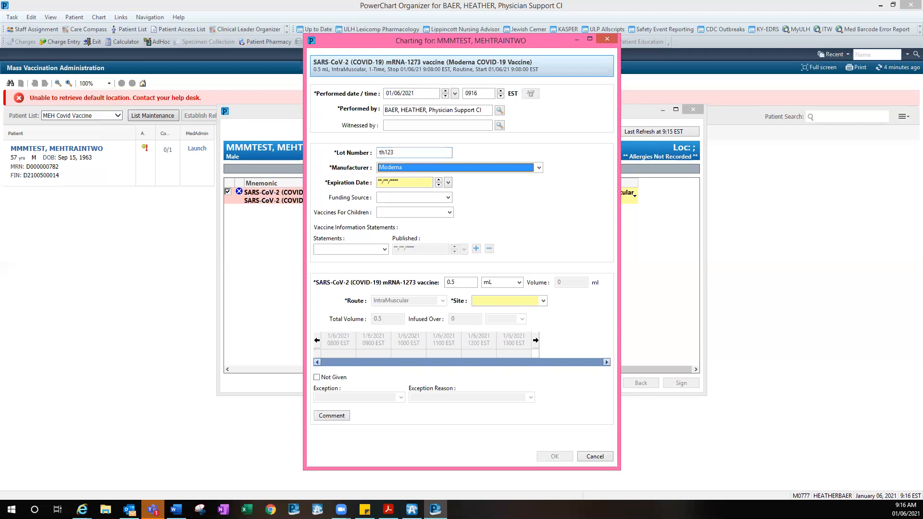
{"action": "key", "text": "Tab"}
{"action": "type", "text": "04/"}
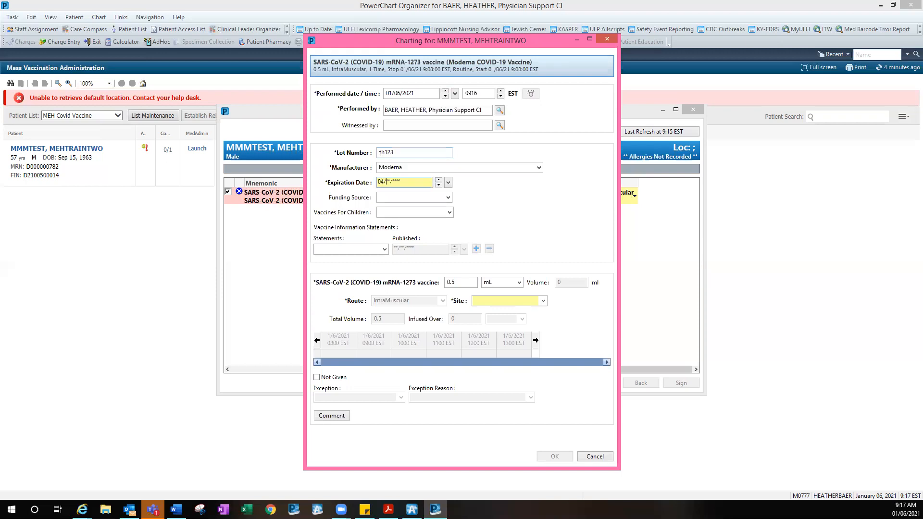
{"action": "type", "text": "15/2021"}
{"action": "left_click", "coordinate": [508, 300]}
{"action": "left_click", "coordinate": [490, 318]}
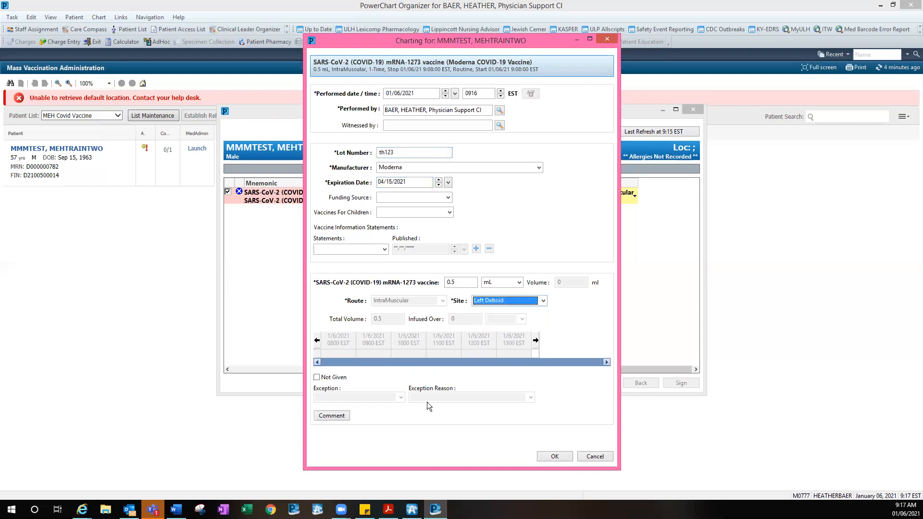
{"action": "left_click", "coordinate": [554, 456]}
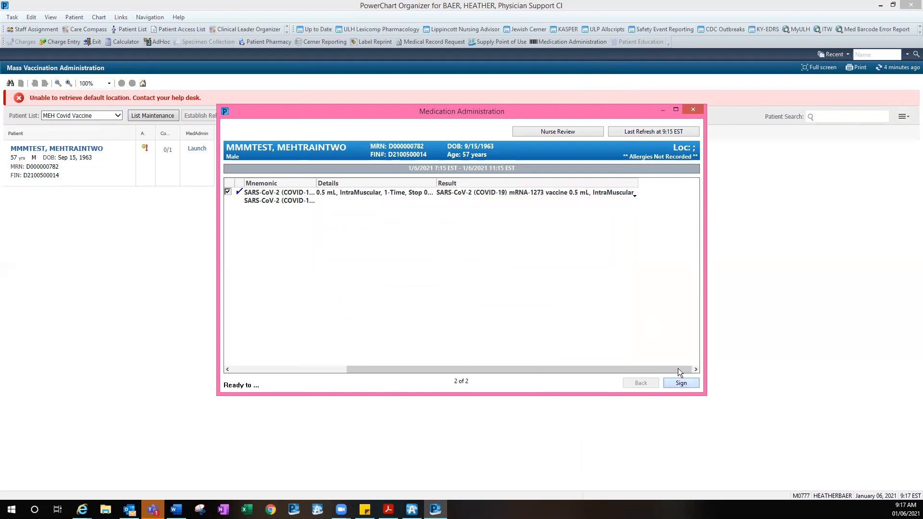
Sign the vaccine administration and refresh the first Mass Vaccination Administration list
{"action": "left_click", "coordinate": [679, 381]}
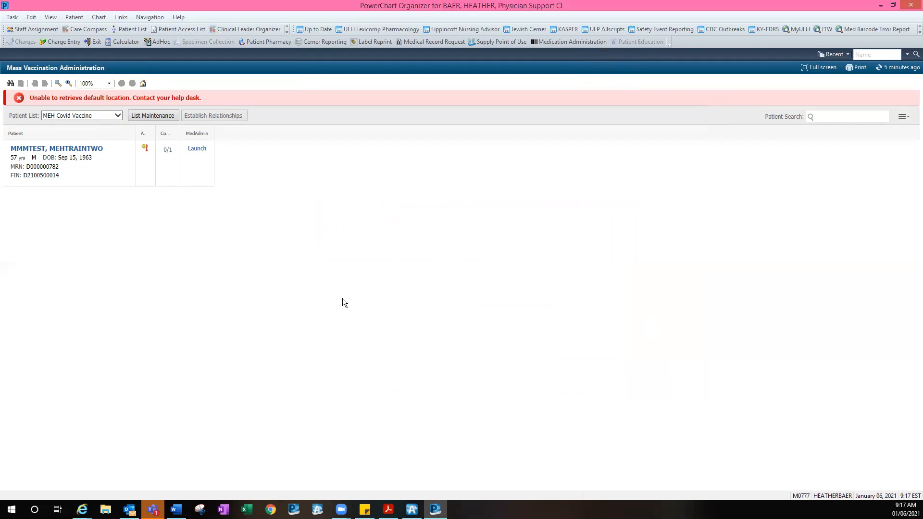
{"action": "left_click", "coordinate": [894, 71]}
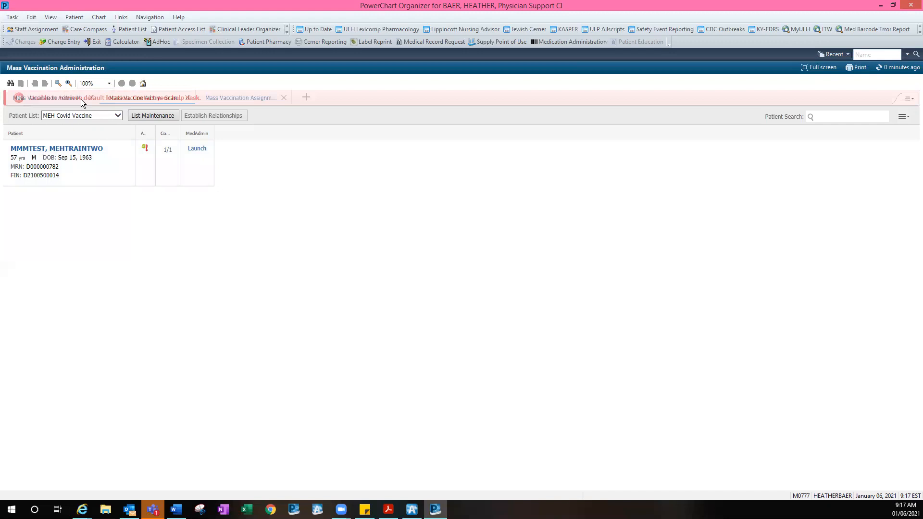
{"action": "left_click", "coordinate": [56, 98]}
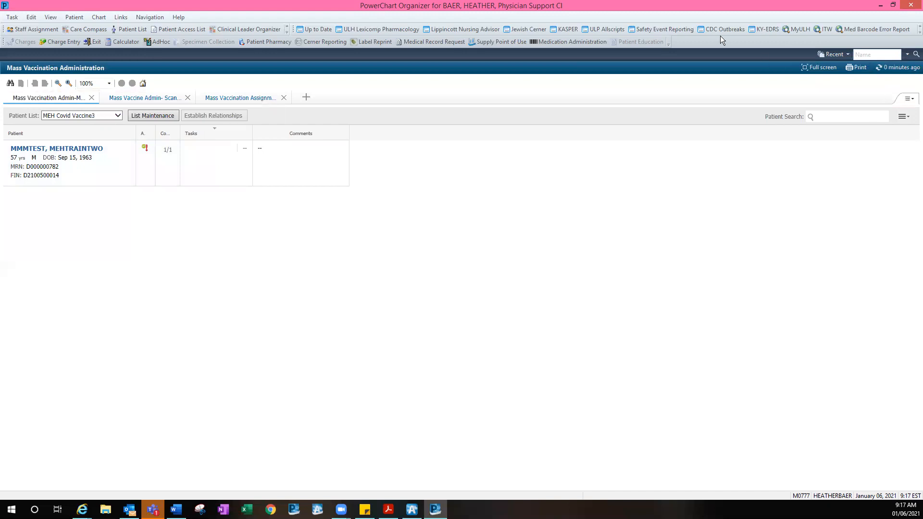
Switch to the Mass Vaccination- Check-In view from the organizer's additional views
{"action": "left_click", "coordinate": [285, 28]}
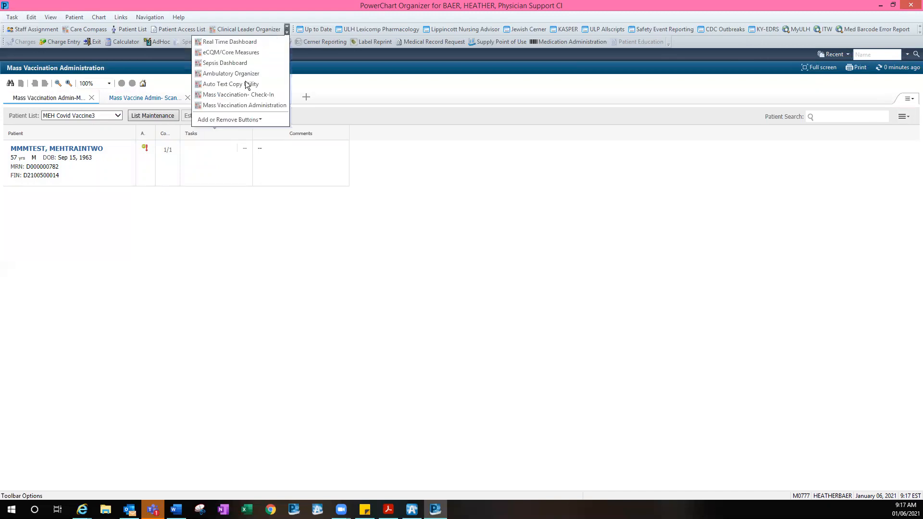
{"action": "left_click", "coordinate": [251, 107]}
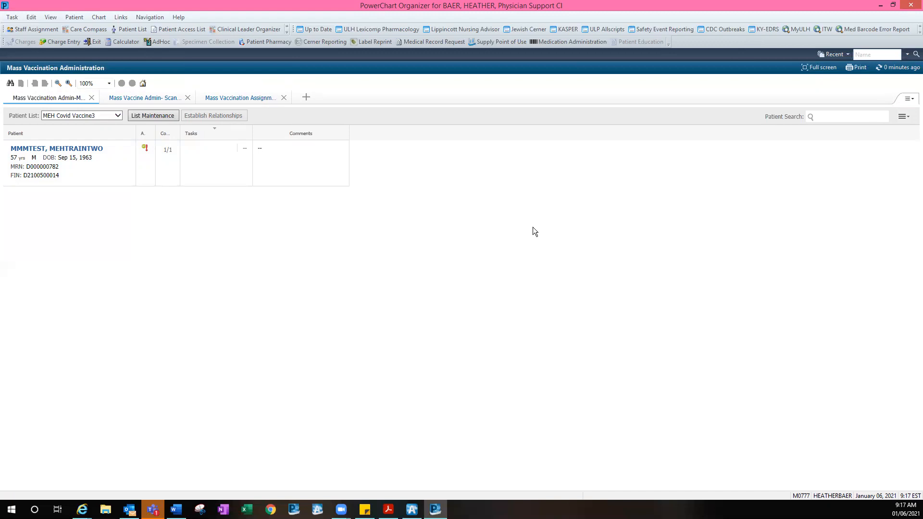
{"action": "left_click", "coordinate": [285, 28]}
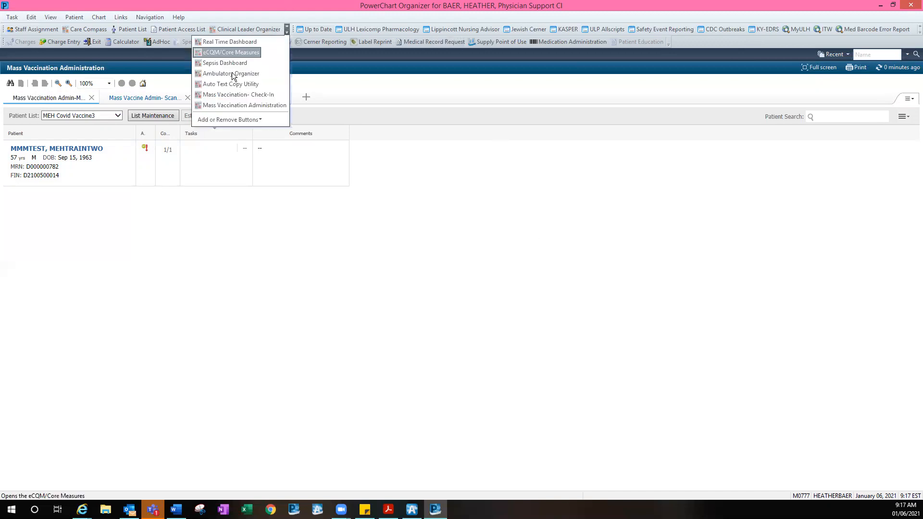
{"action": "left_click", "coordinate": [269, 104]}
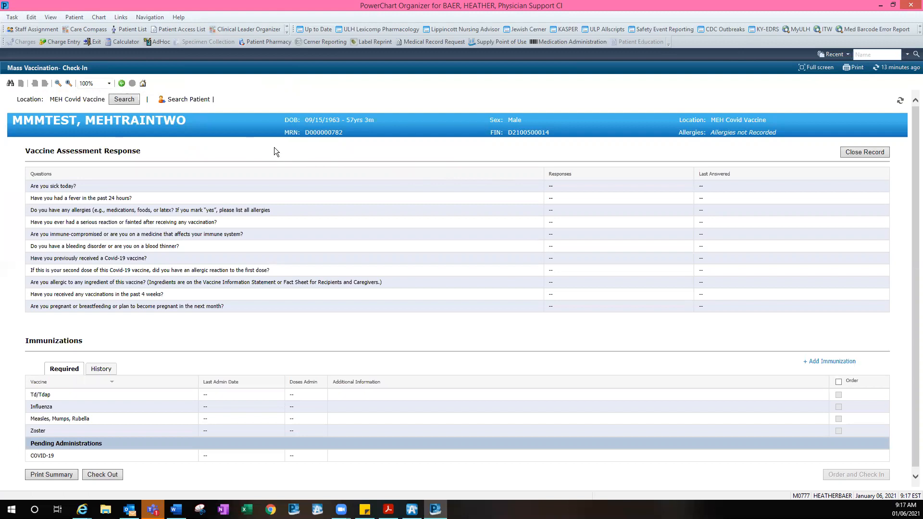
Search for the test patient by their FIN number and open their check-in record
{"action": "left_click", "coordinate": [193, 100]}
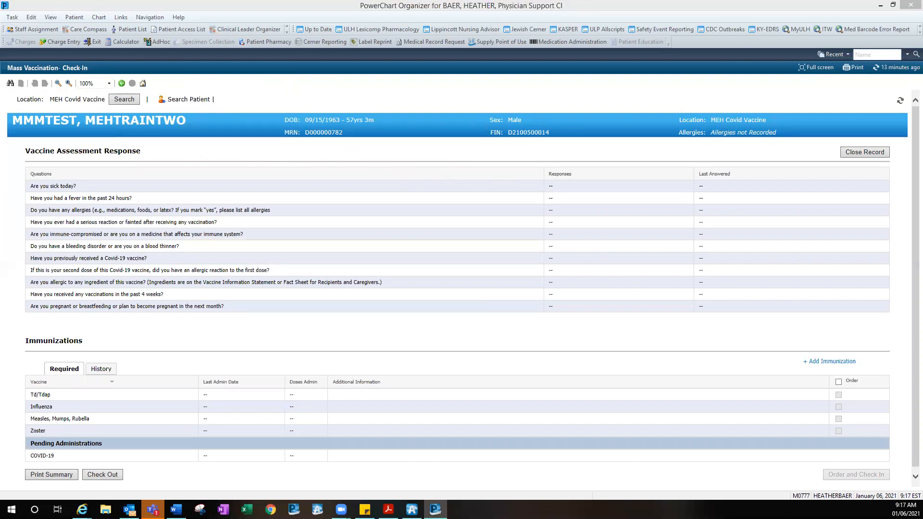
{"action": "left_click", "coordinate": [215, 217]}
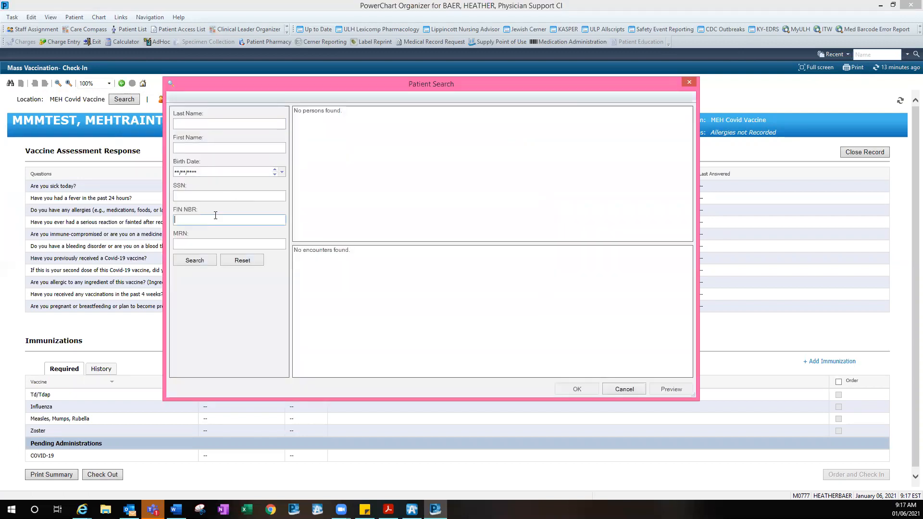
{"action": "left_click", "coordinate": [190, 260]}
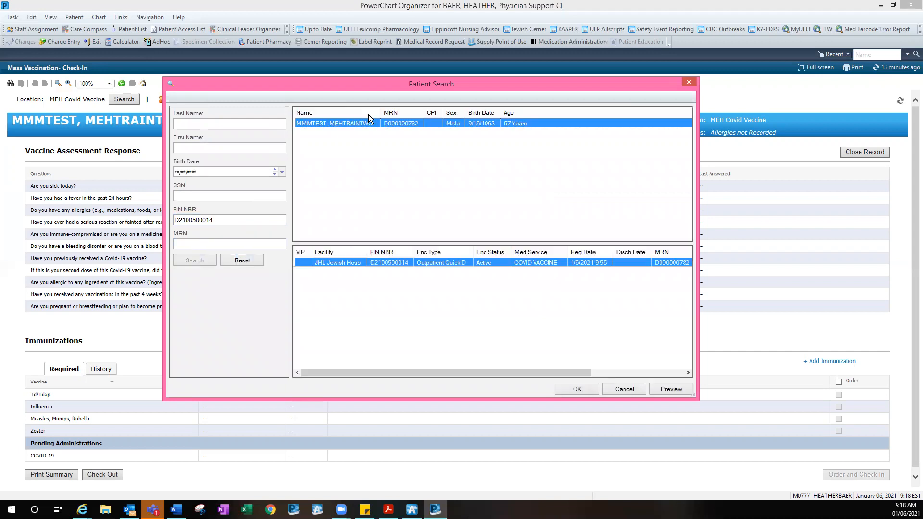
{"action": "left_click", "coordinate": [569, 388]}
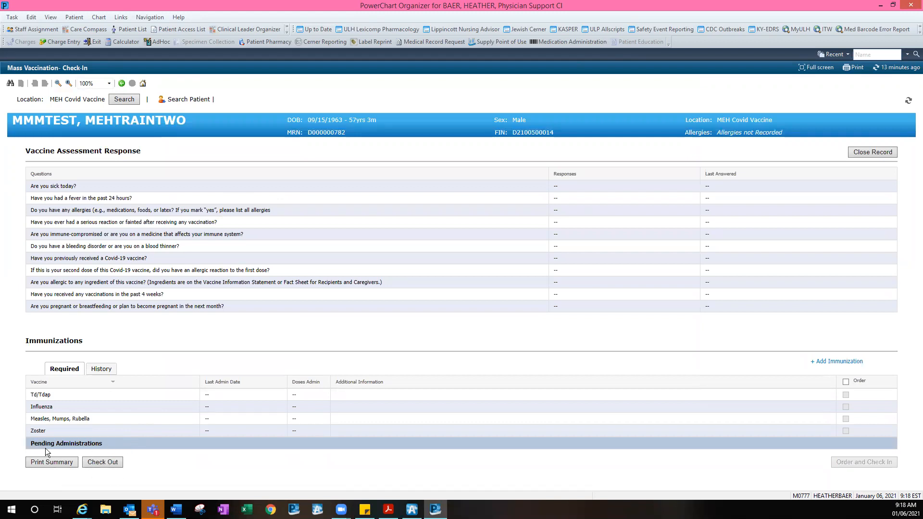
Review the immunization history showing the 01/06/2021 Moderna dose, then check the patient out
{"action": "left_click", "coordinate": [98, 371]}
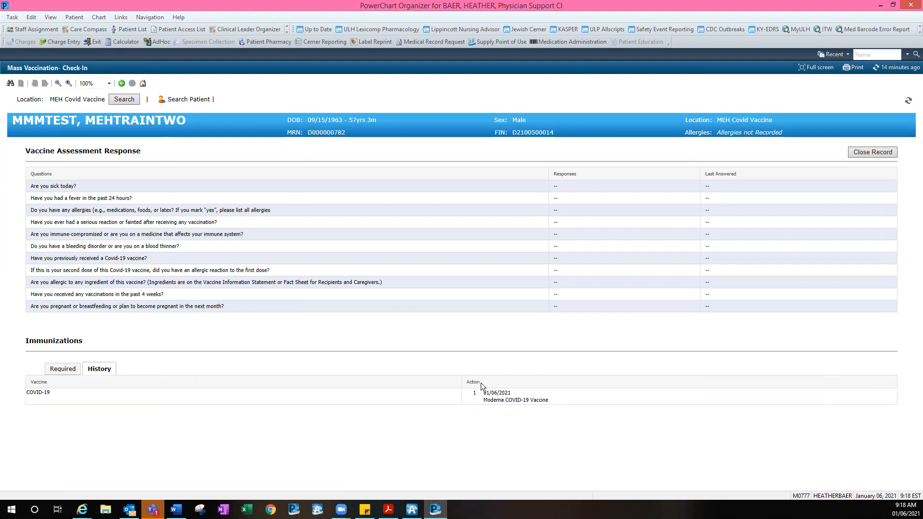
{"action": "left_click", "coordinate": [56, 370]}
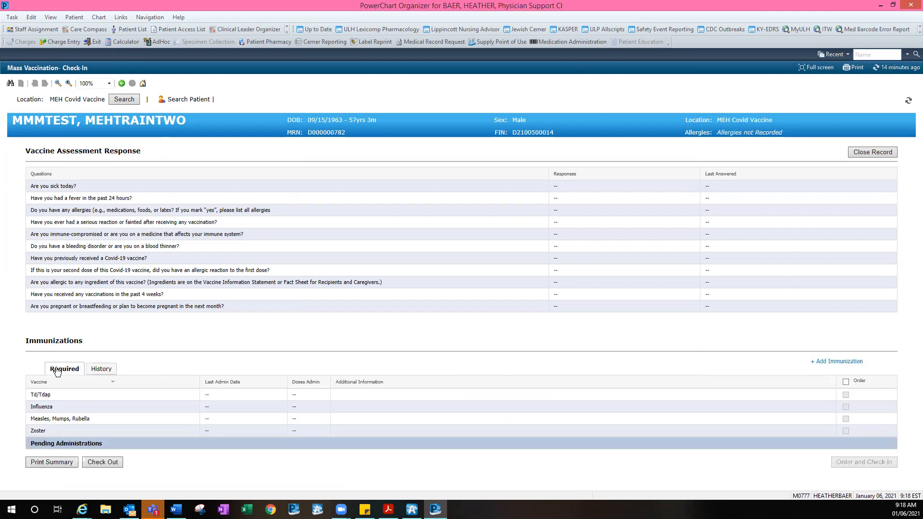
{"action": "left_click", "coordinate": [111, 462]}
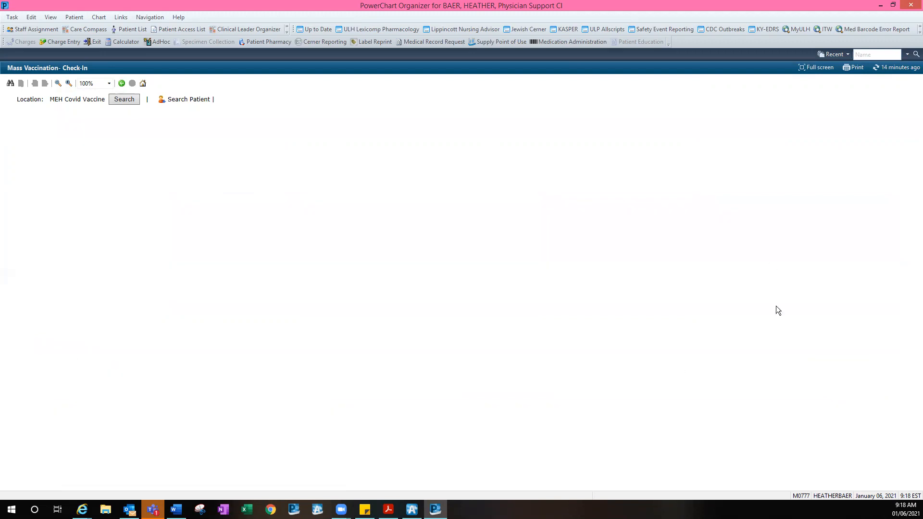
Open Patient List and switch to the now-empty MEH Covid Vaccine3 tab
{"action": "left_click", "coordinate": [123, 29]}
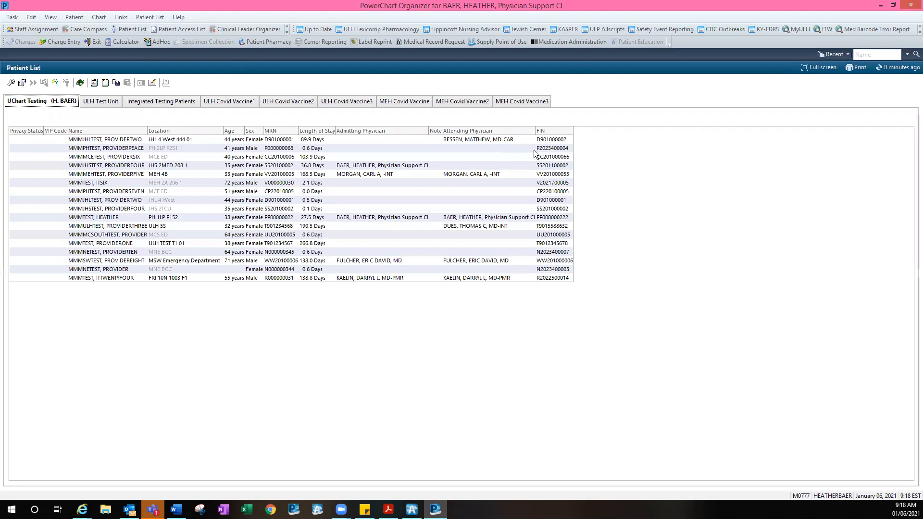
{"action": "left_click", "coordinate": [506, 102]}
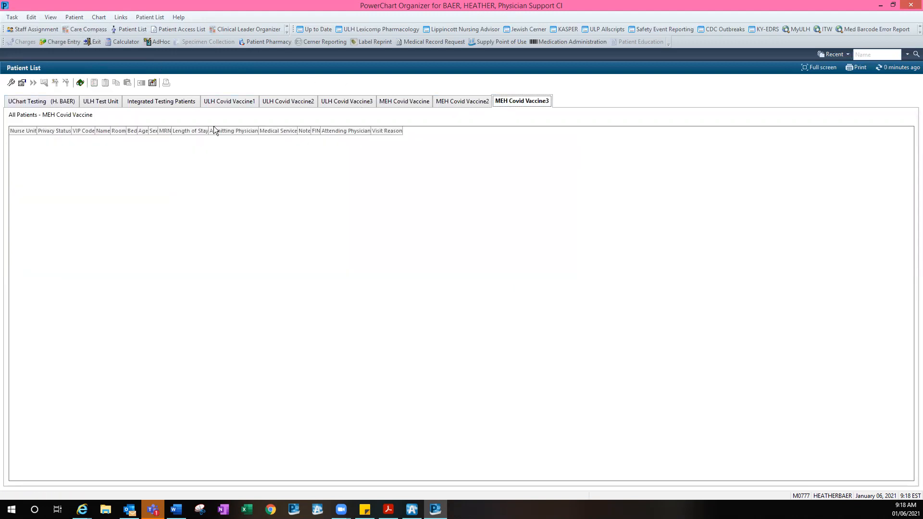